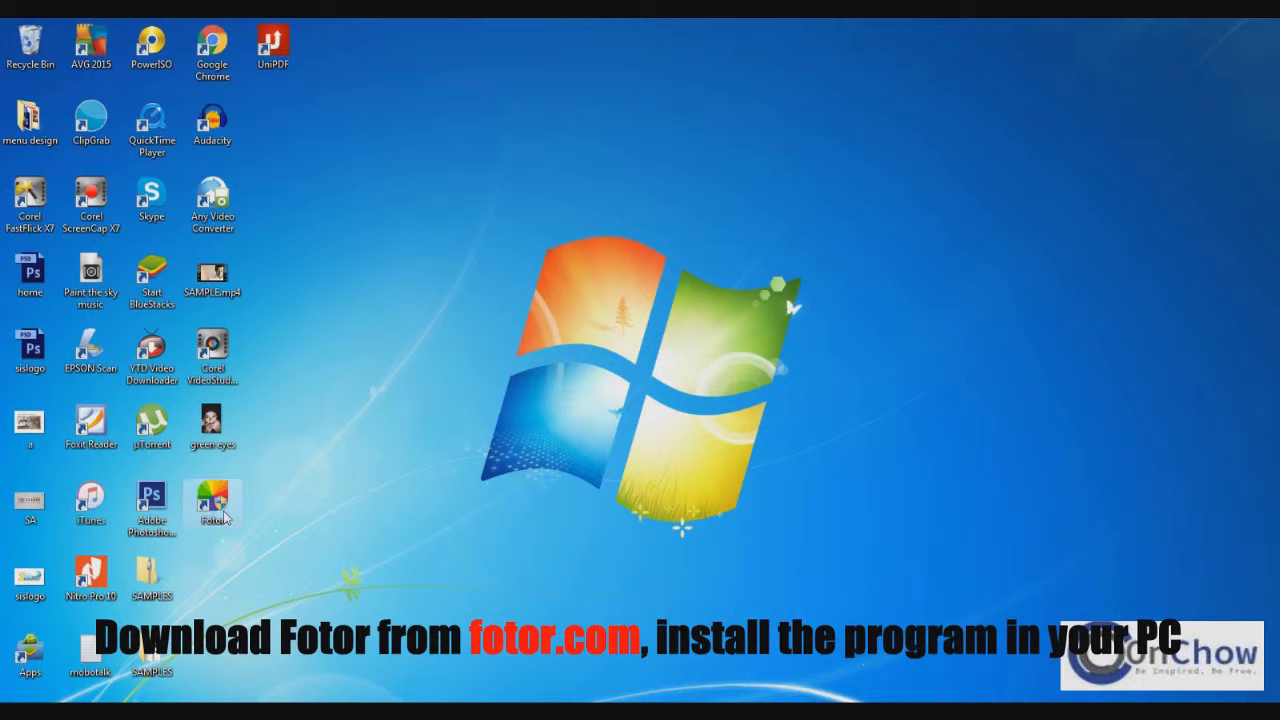
Launch Fotor in Edit mode and open the "green eyes" image from the Desktop.
{"action": "double_click", "coordinate": [208, 512]}
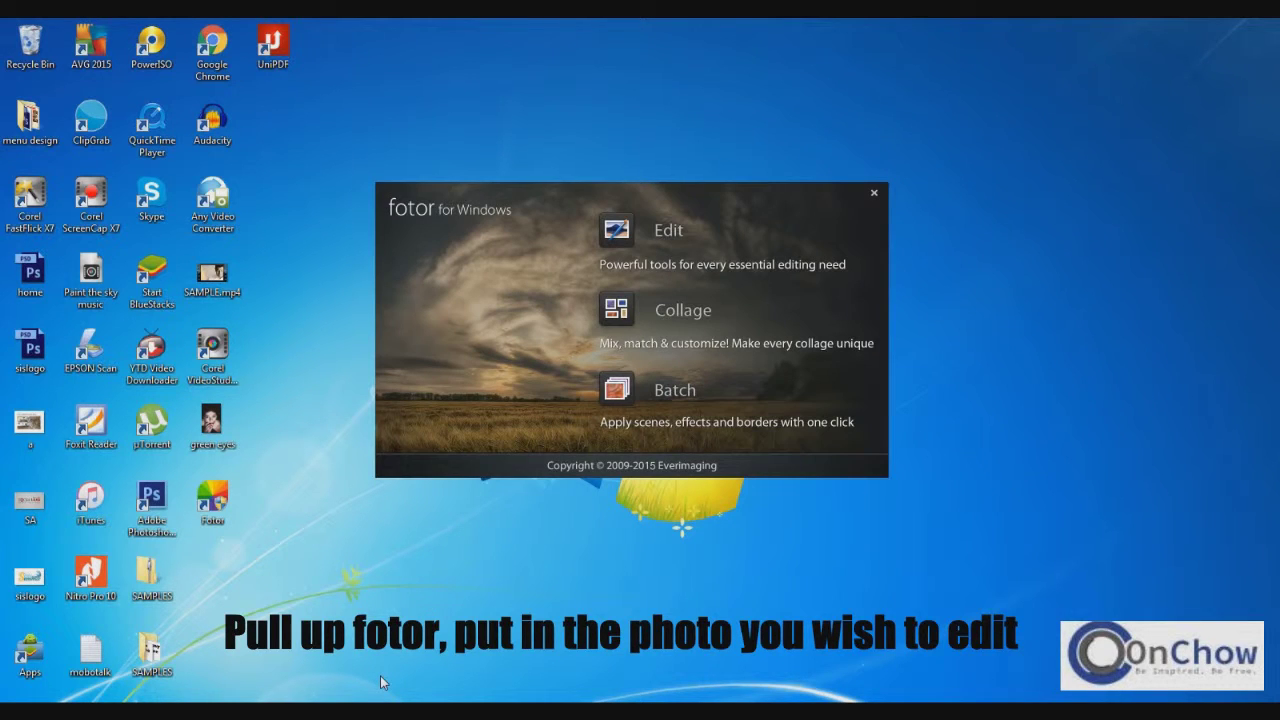
{"action": "left_click", "coordinate": [676, 229]}
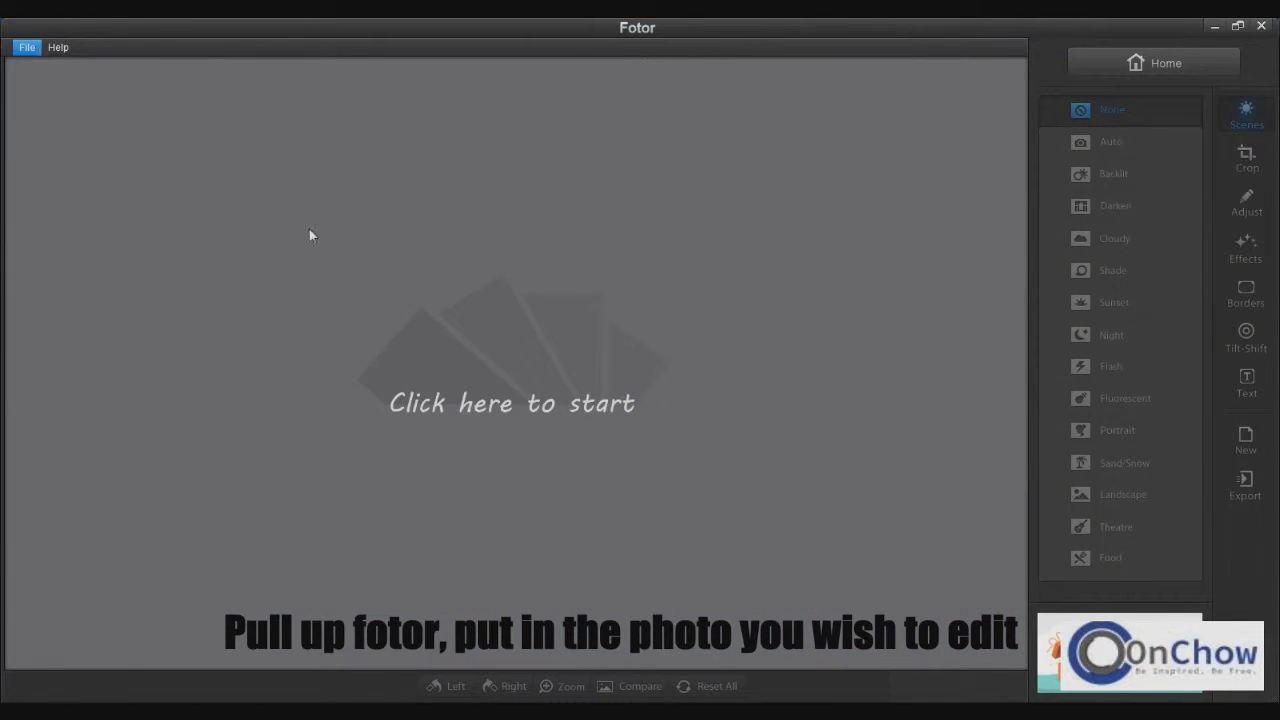
{"action": "left_click", "coordinate": [530, 405]}
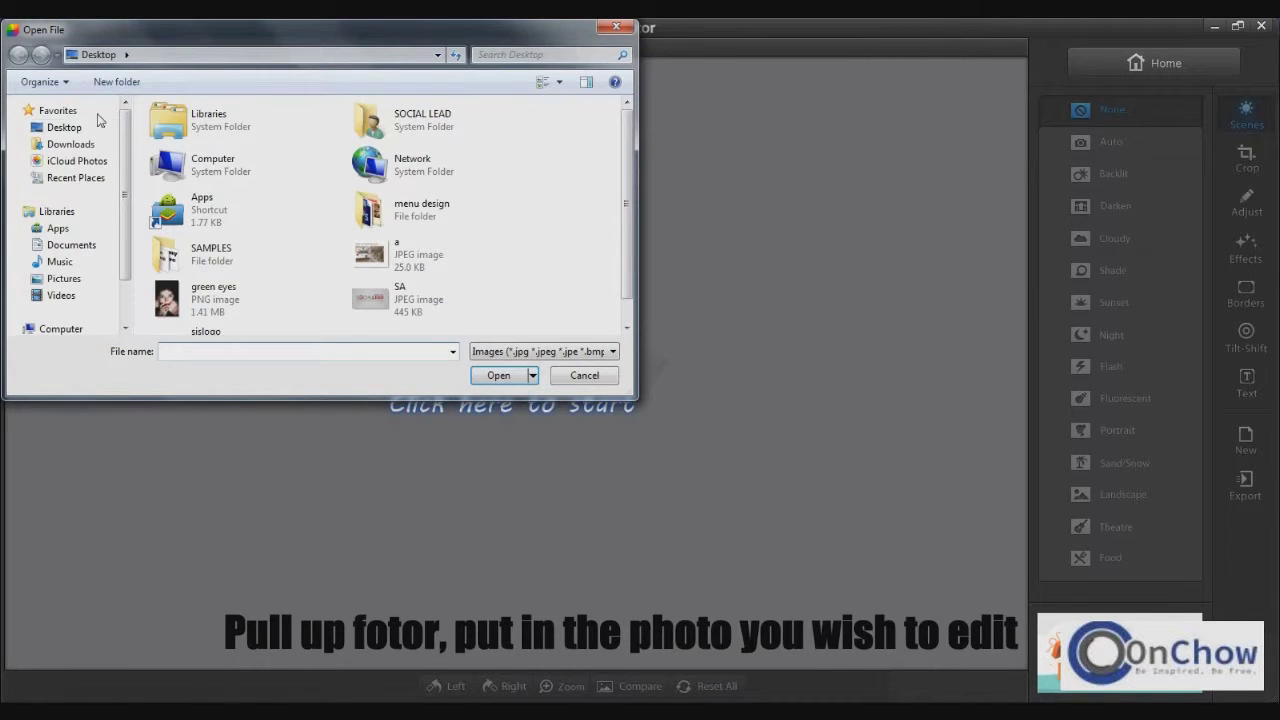
{"action": "left_click", "coordinate": [68, 127]}
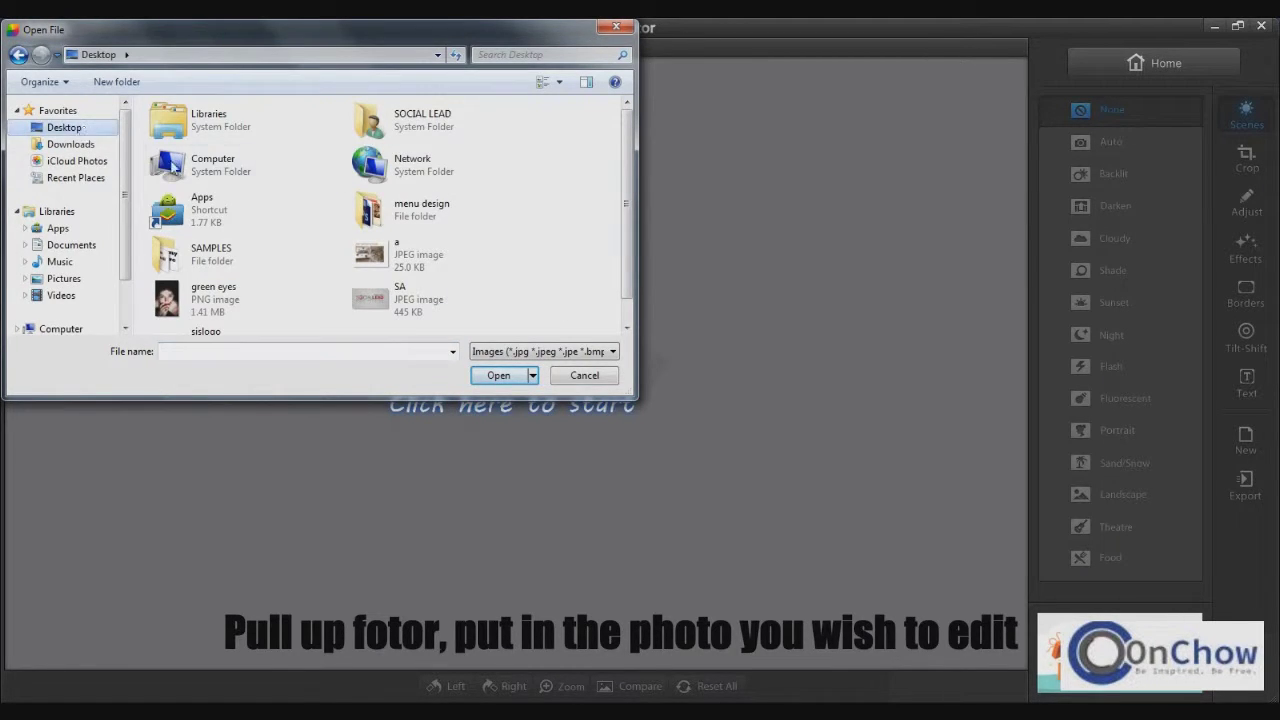
{"action": "left_click", "coordinate": [230, 303]}
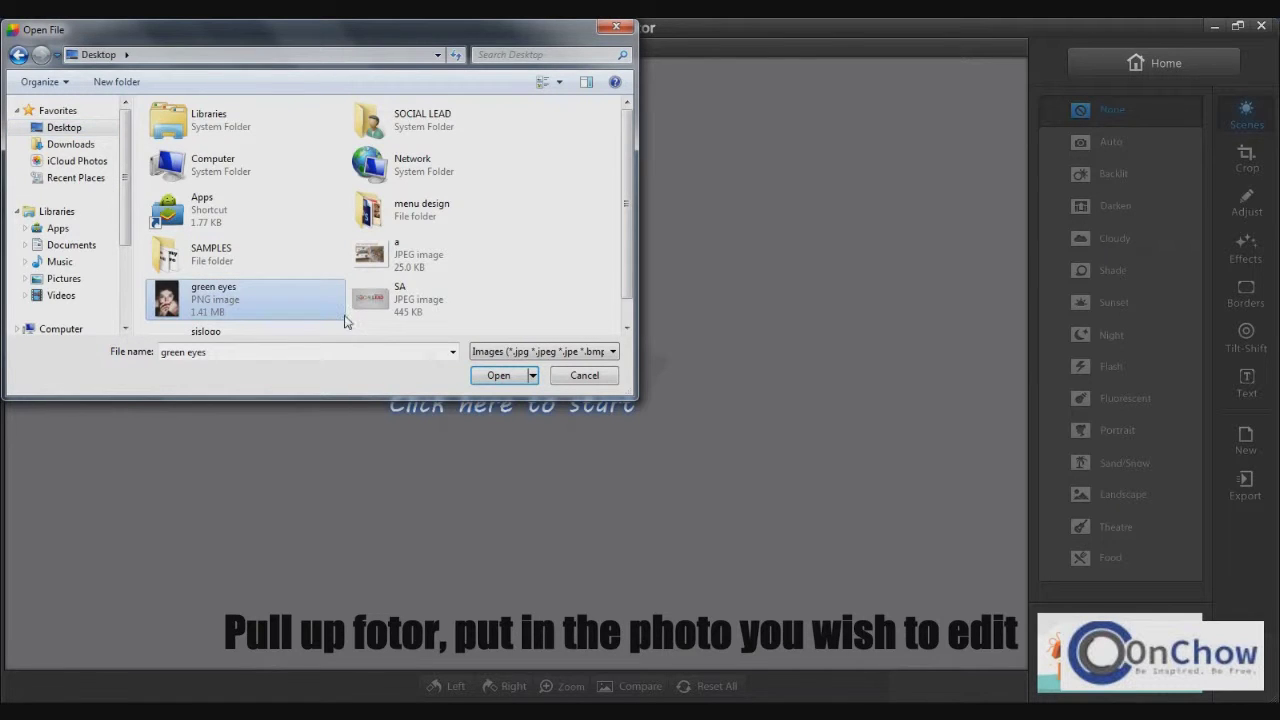
{"action": "left_click", "coordinate": [489, 381]}
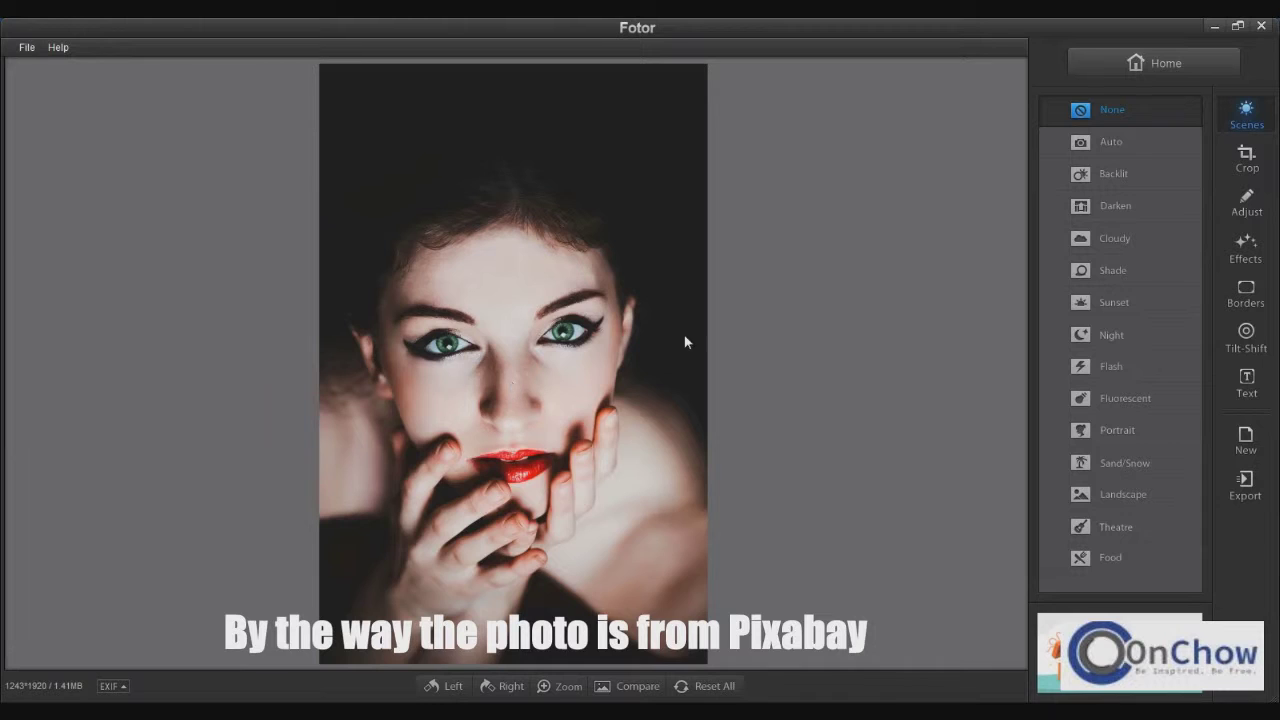
Try the Food, Theatre, Landscape, Sand/Snow, Portrait and Fluorescent scenes on the photo and settle on Darken.
{"action": "left_click", "coordinate": [1099, 560]}
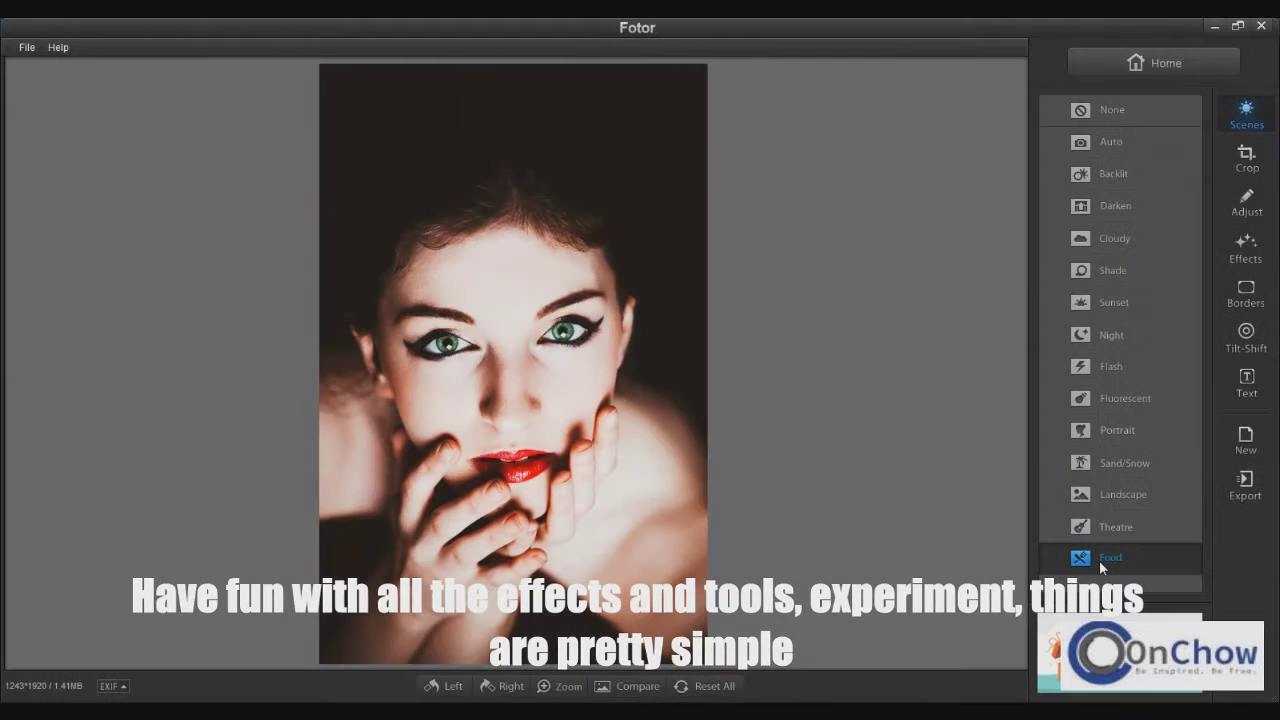
{"action": "left_click", "coordinate": [1109, 525]}
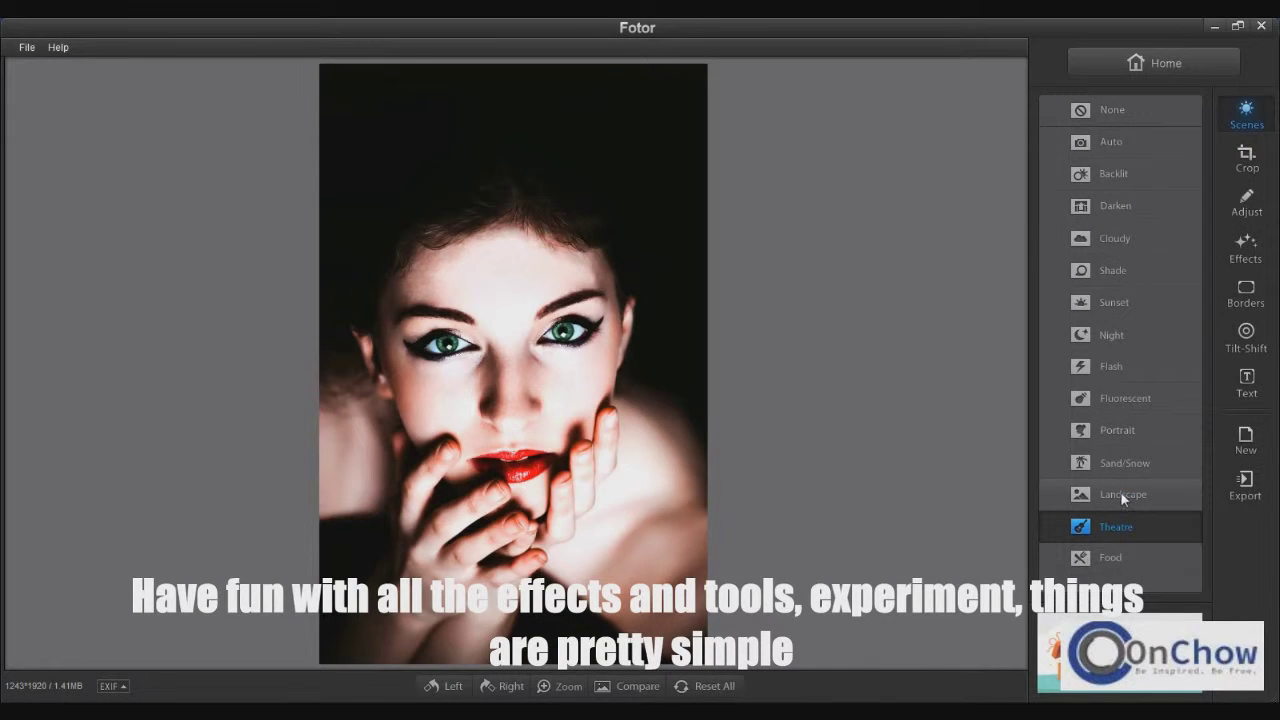
{"action": "left_click", "coordinate": [1121, 495]}
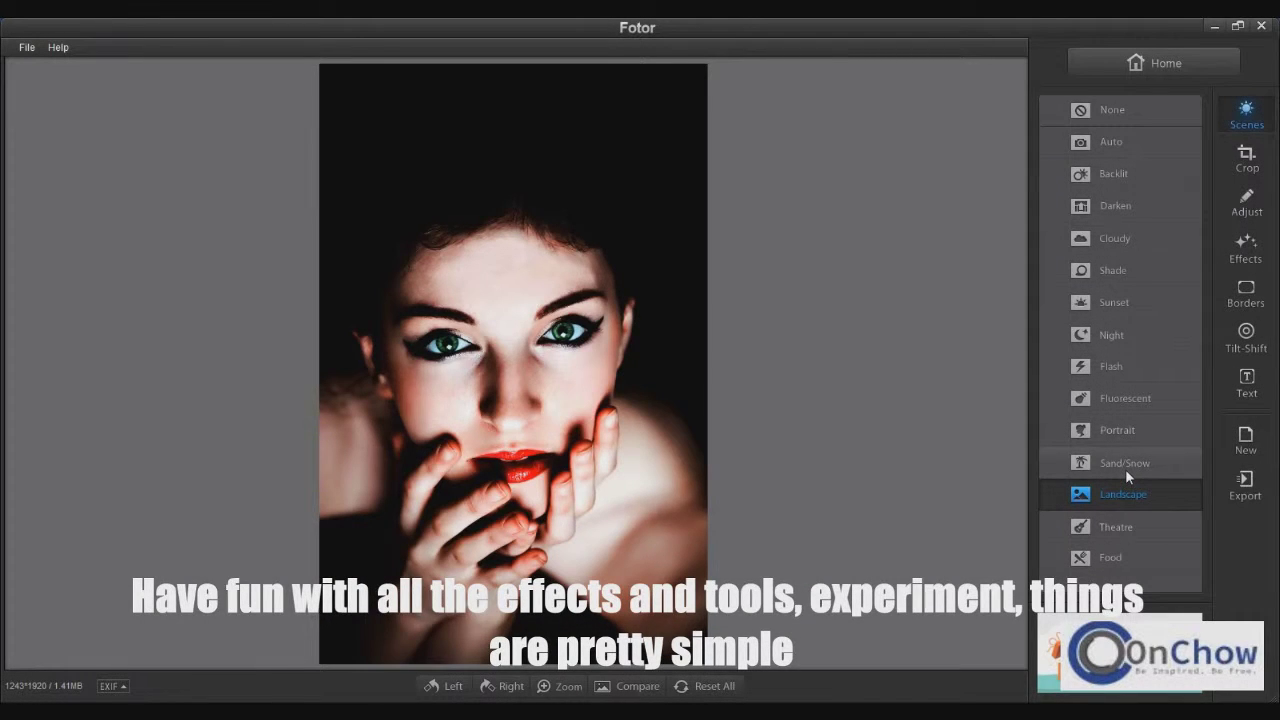
{"action": "left_click", "coordinate": [1125, 469]}
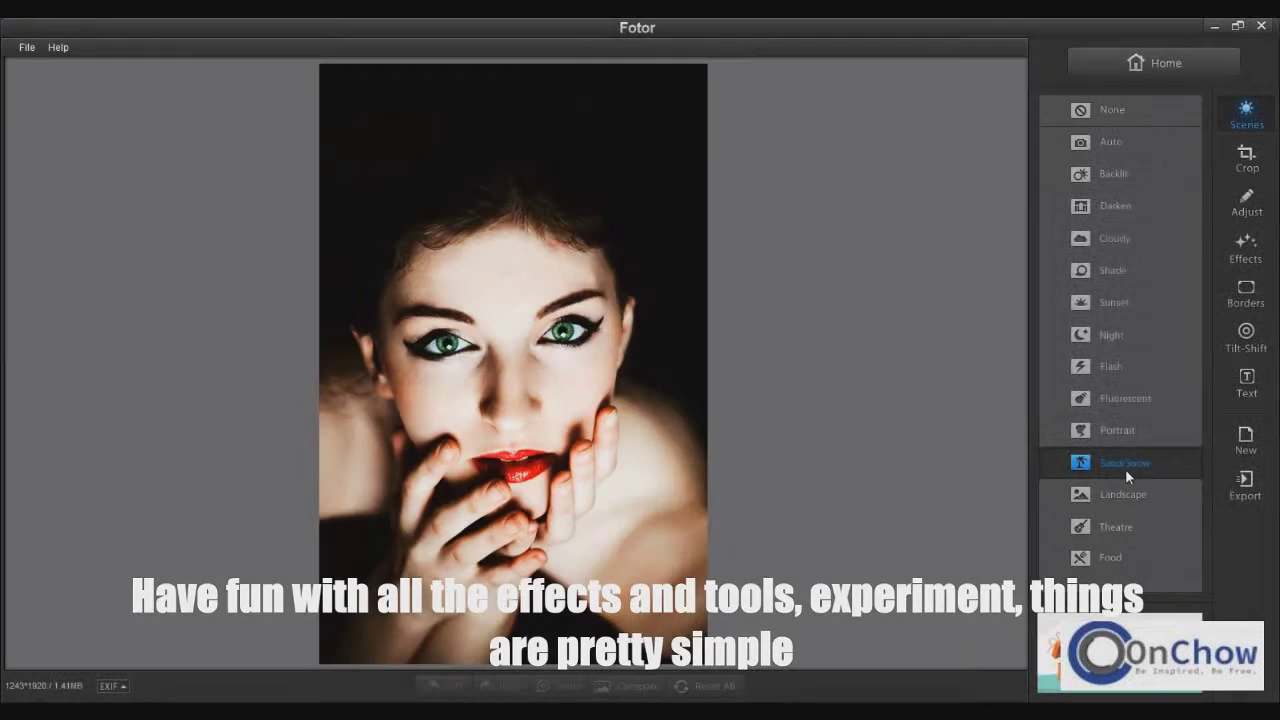
{"action": "left_click", "coordinate": [1132, 427]}
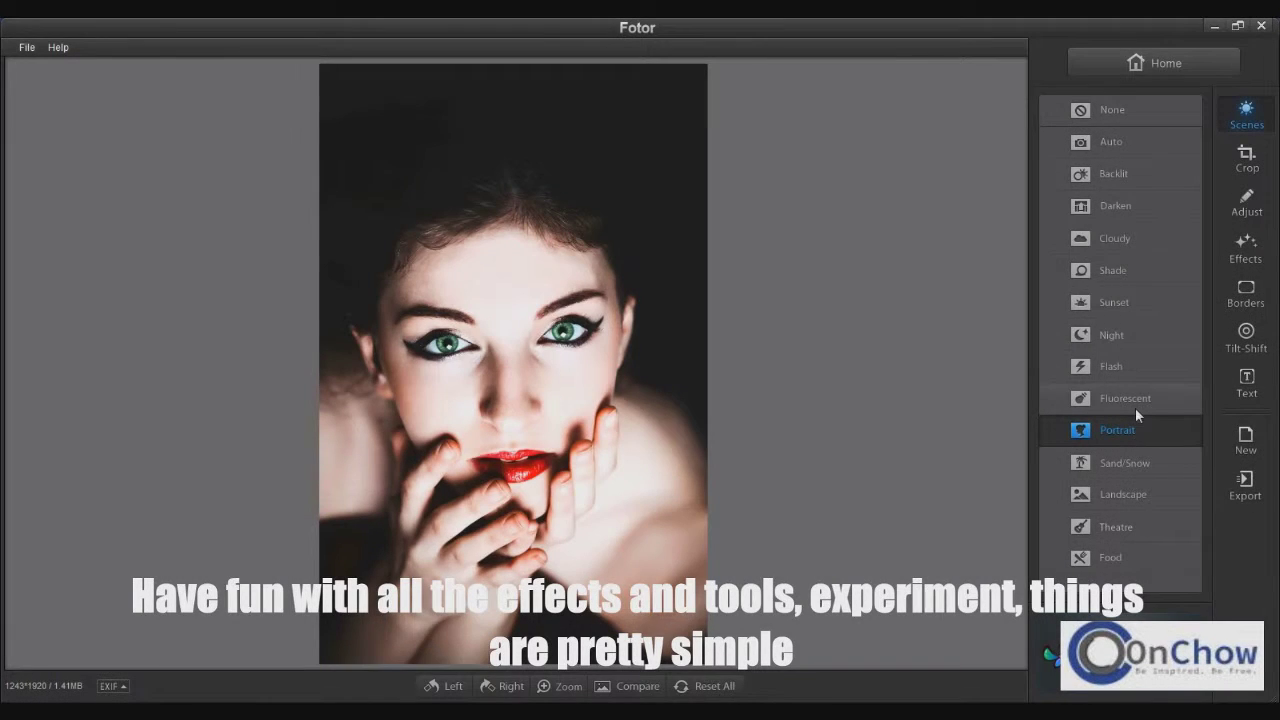
{"action": "left_click", "coordinate": [1135, 407]}
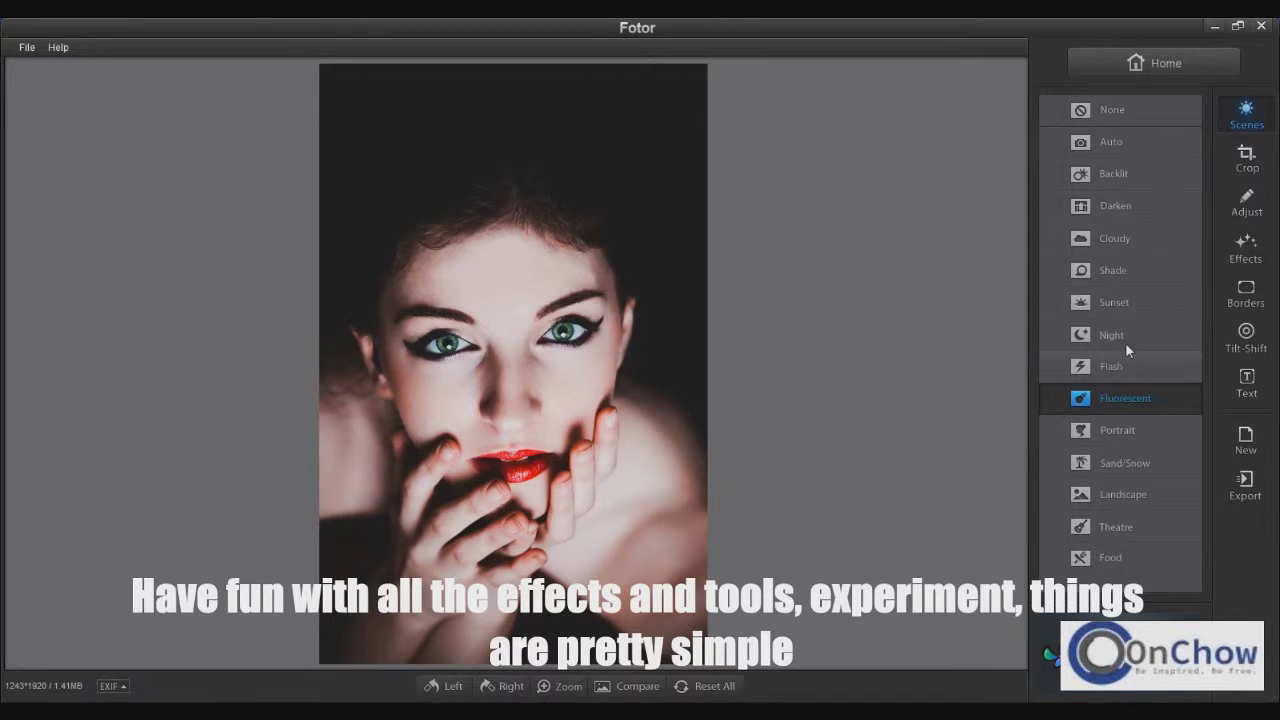
{"action": "left_click", "coordinate": [1136, 217]}
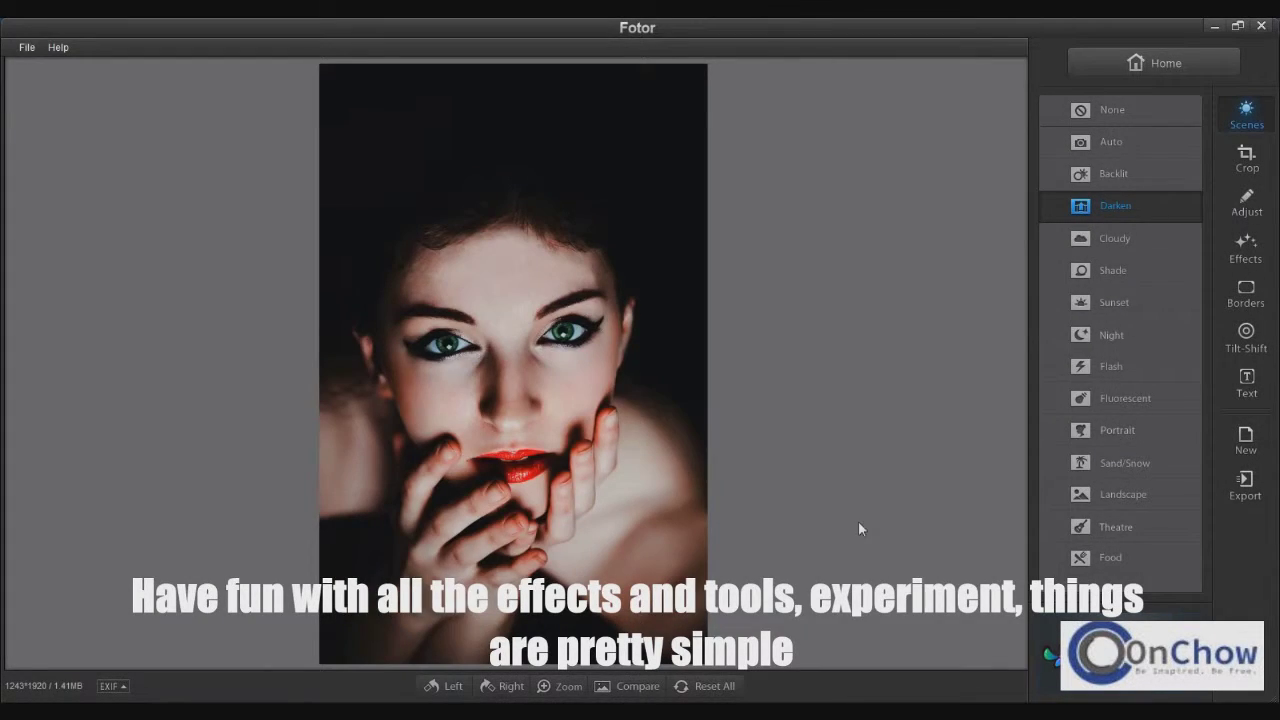
Try the Green Light, Turquoise and Dallas vignette effects on the photo and settle on Blues.
{"action": "left_click", "coordinate": [1255, 252]}
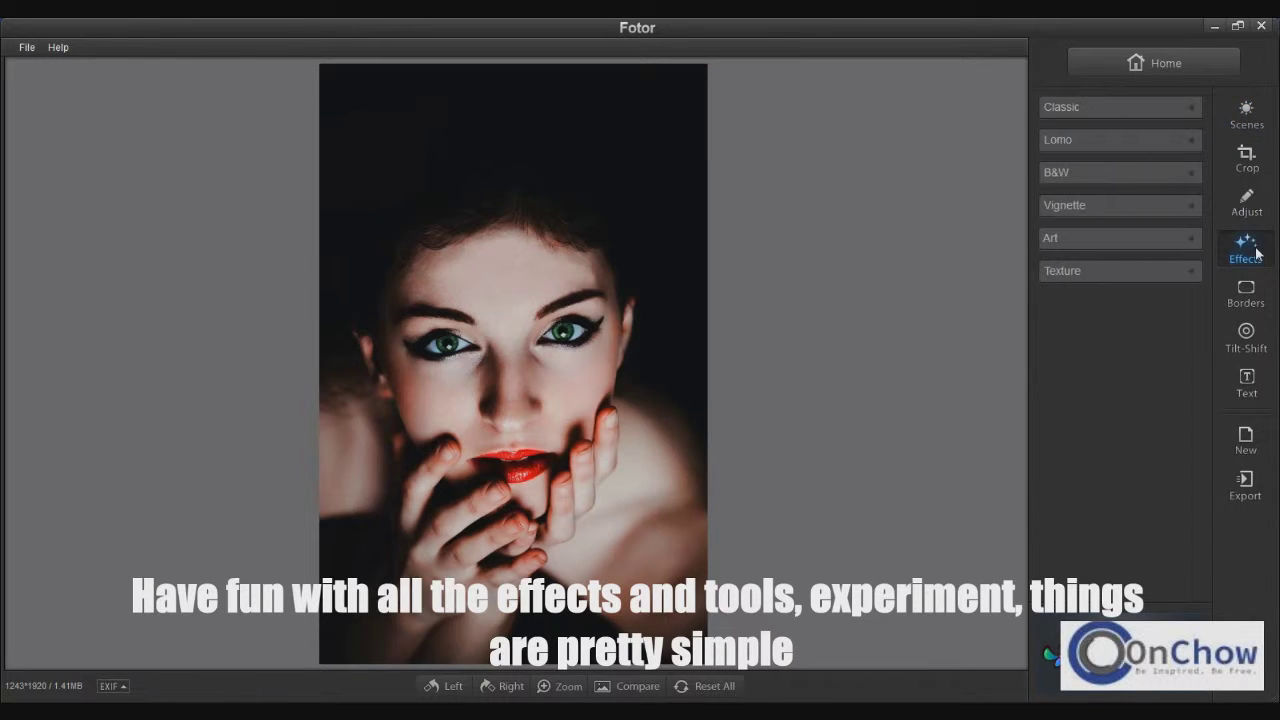
{"action": "left_click", "coordinate": [1178, 205]}
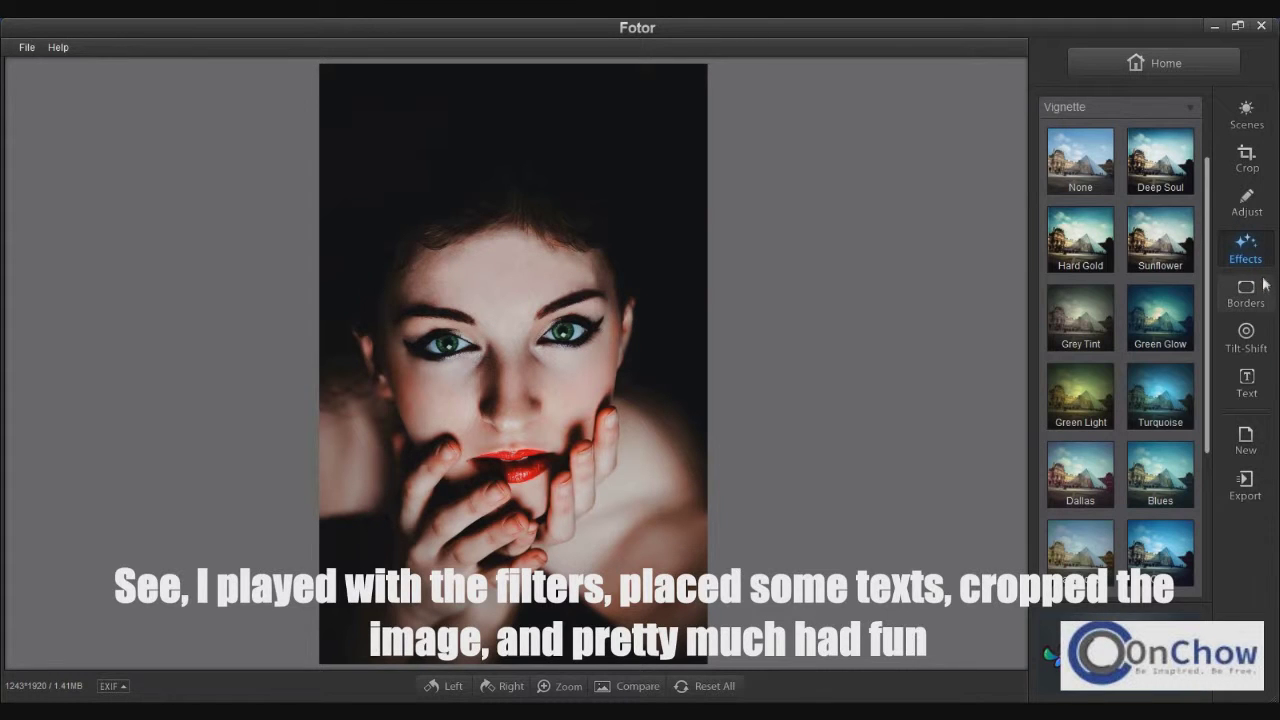
{"action": "left_click", "coordinate": [1082, 410]}
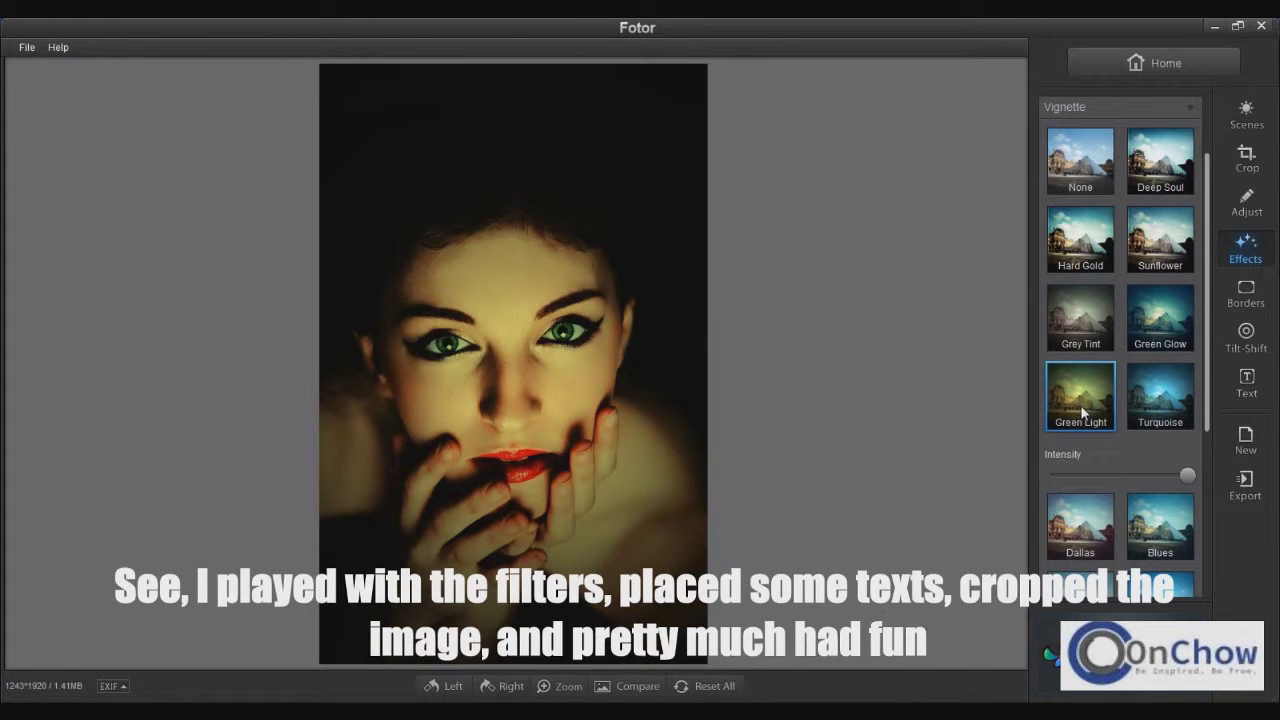
{"action": "left_click", "coordinate": [1155, 408]}
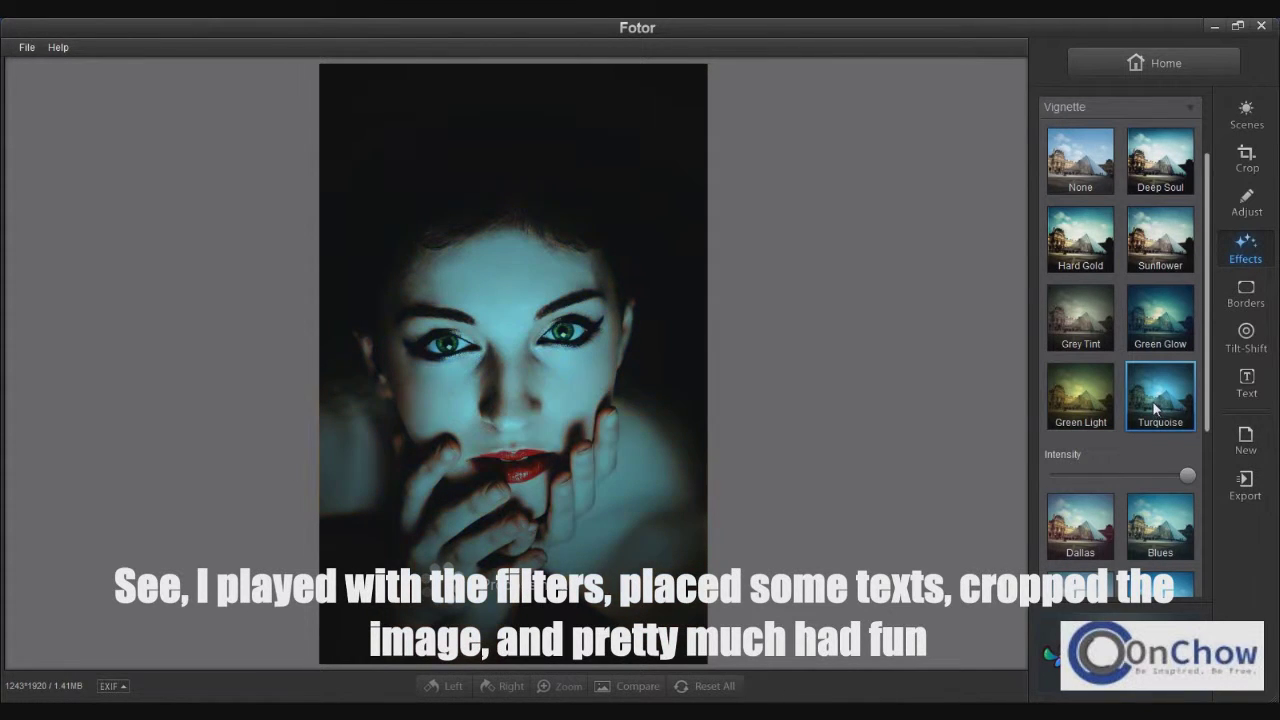
{"action": "left_click", "coordinate": [1156, 540]}
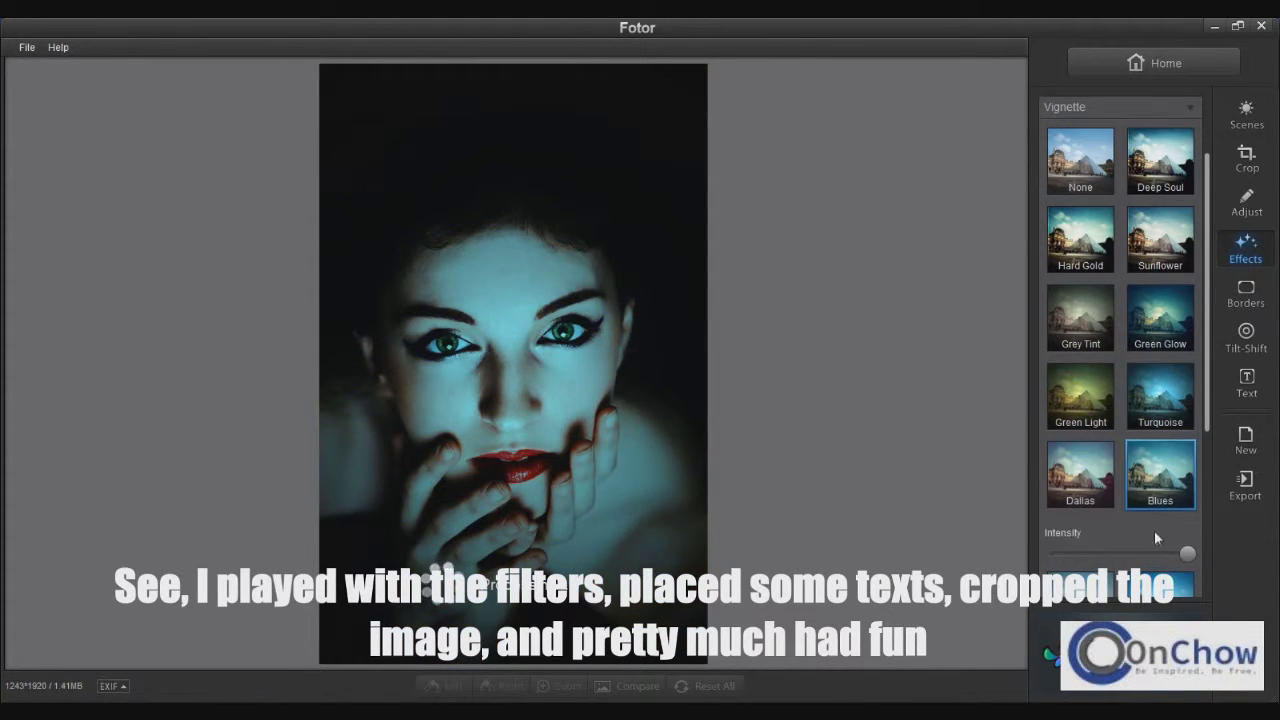
{"action": "left_click", "coordinate": [1088, 482]}
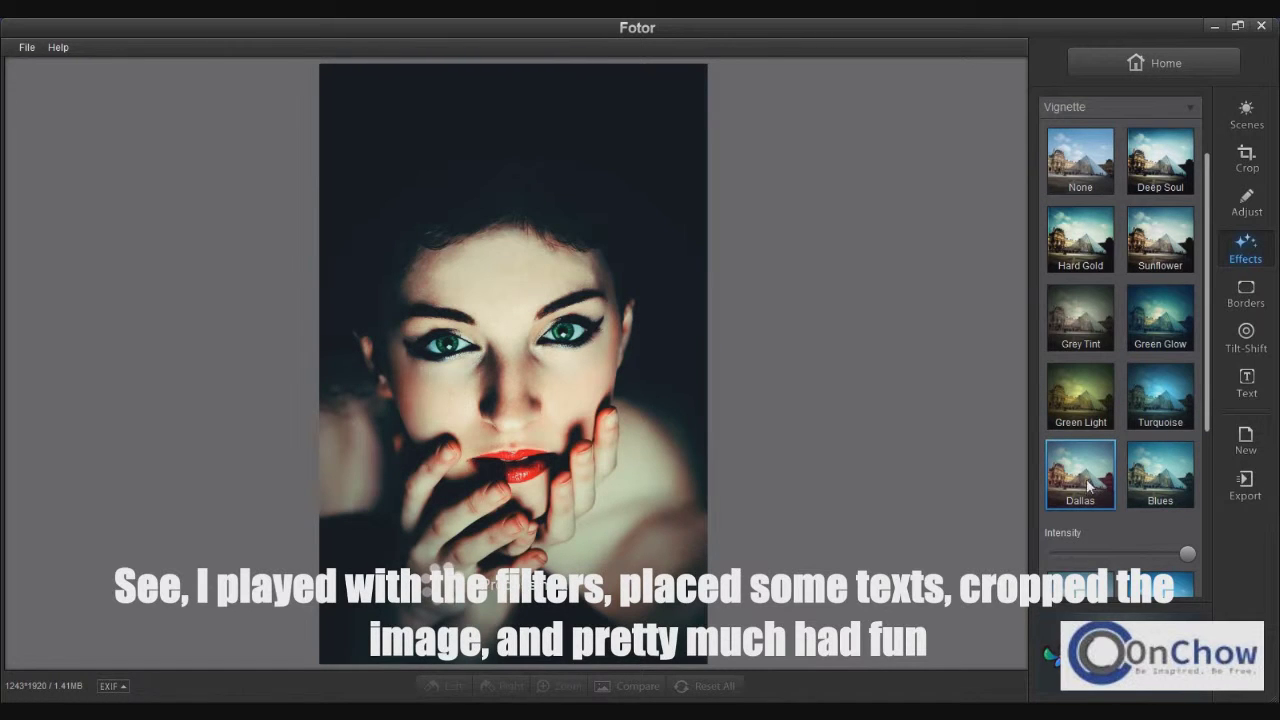
{"action": "left_click", "coordinate": [1159, 486]}
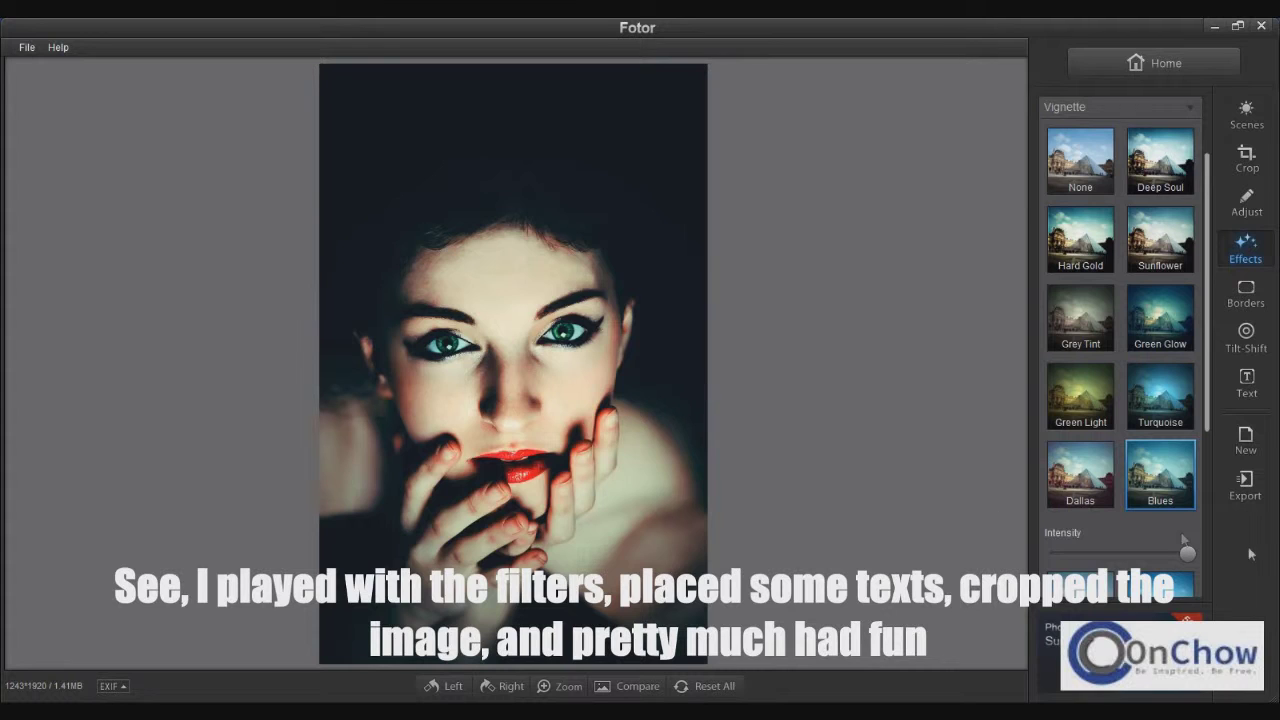
{"action": "left_click", "coordinate": [1247, 300]}
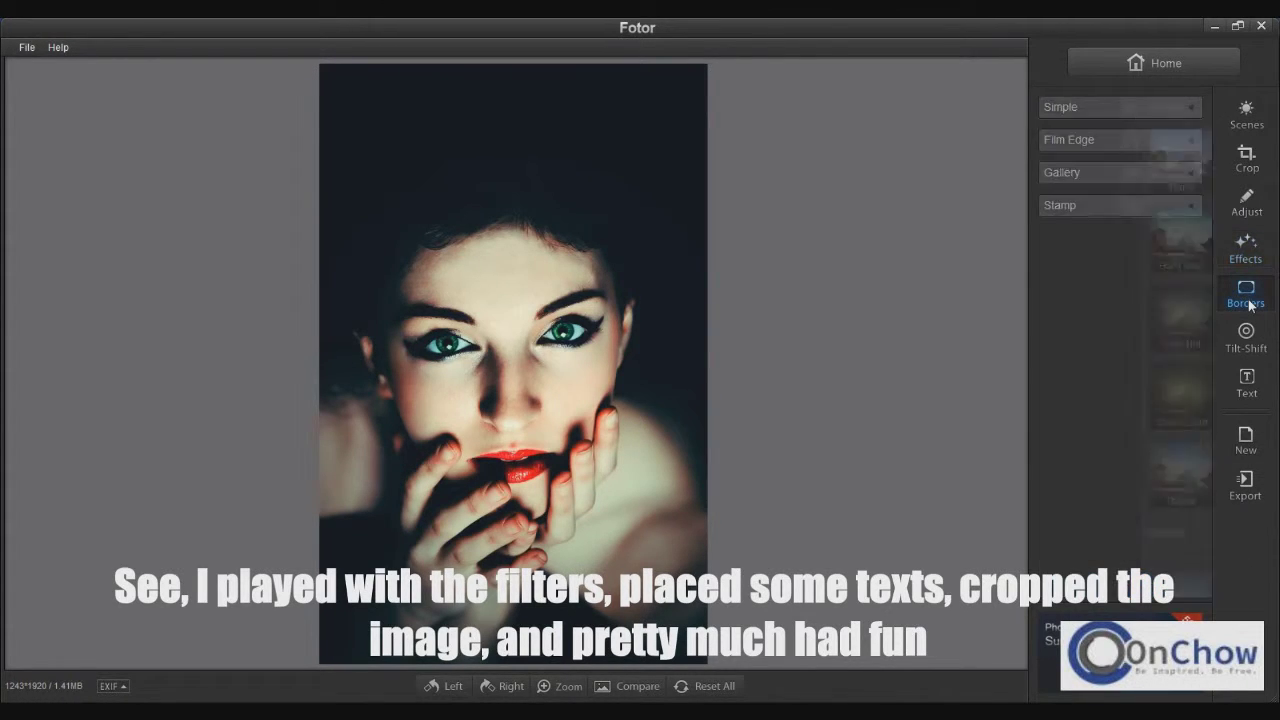
{"action": "left_click", "coordinate": [1246, 115]}
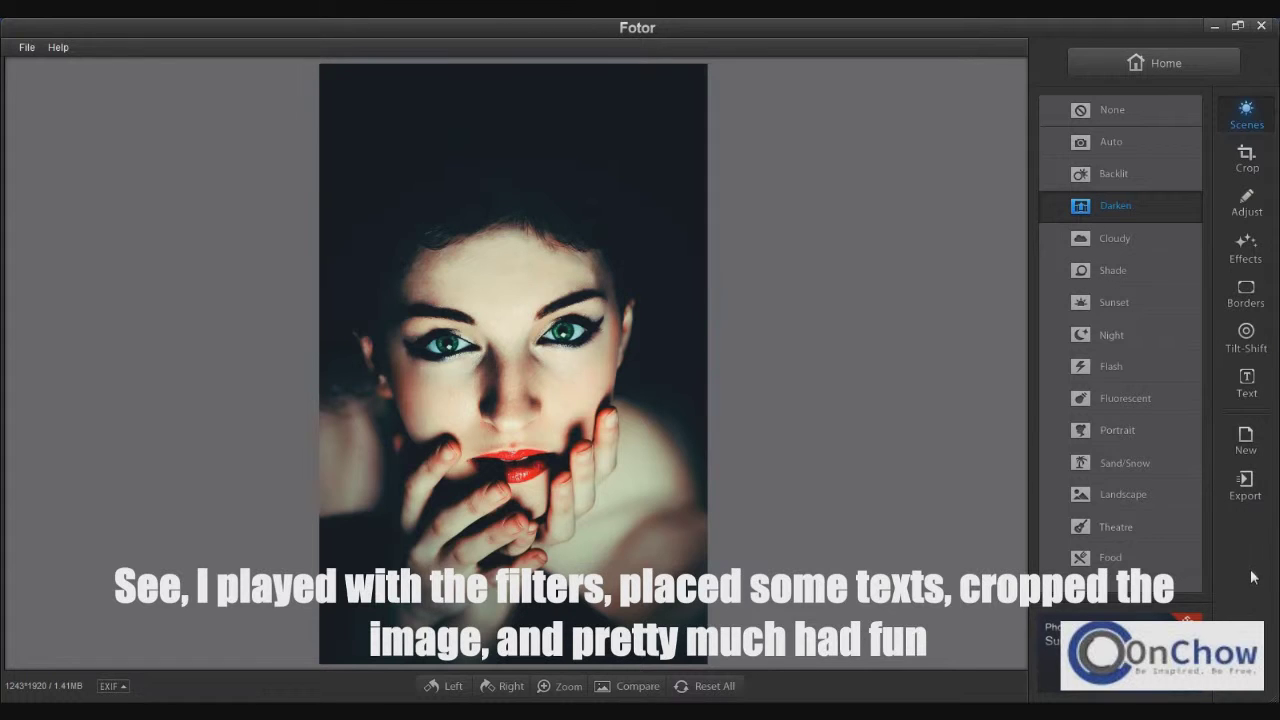
Choose the Great Vibes font and white as the color for text on the photo.
{"action": "left_click", "coordinate": [1262, 384]}
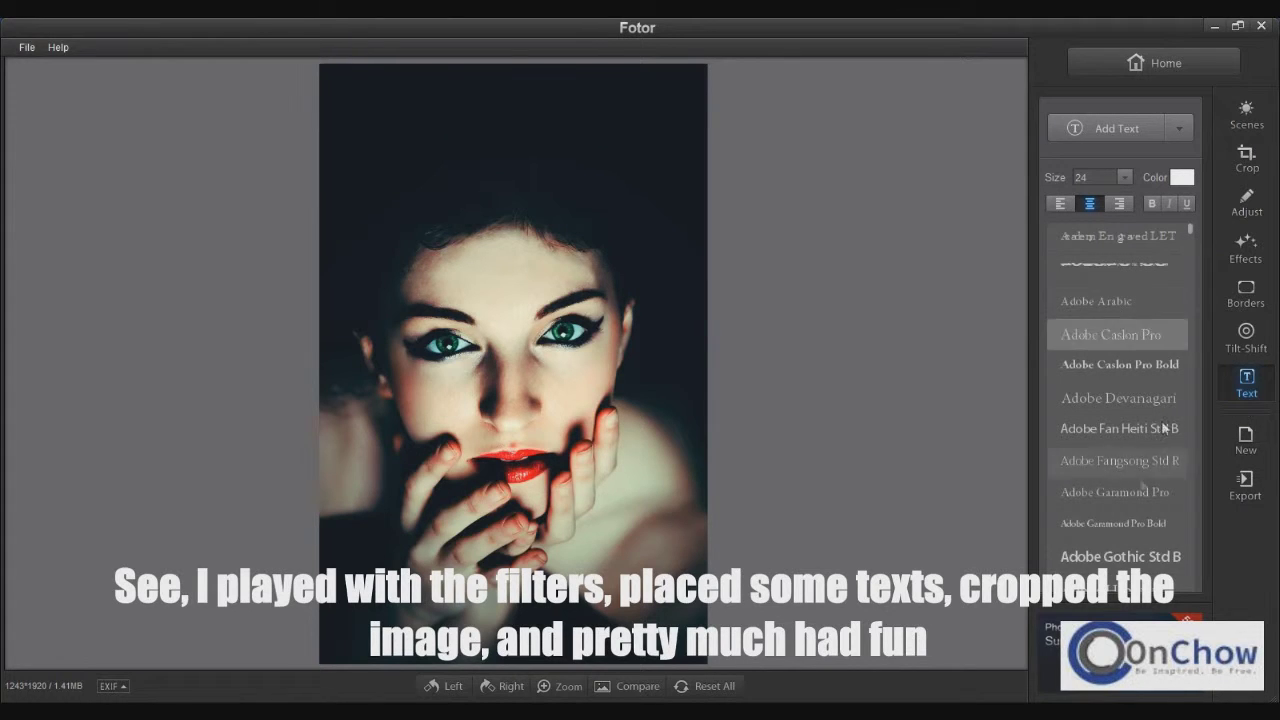
{"action": "scroll", "coordinate": [1178, 262], "scroll_direction": "down", "scroll_amount": 3}
{"action": "scroll", "coordinate": [1189, 309], "scroll_direction": "down", "scroll_amount": 10}
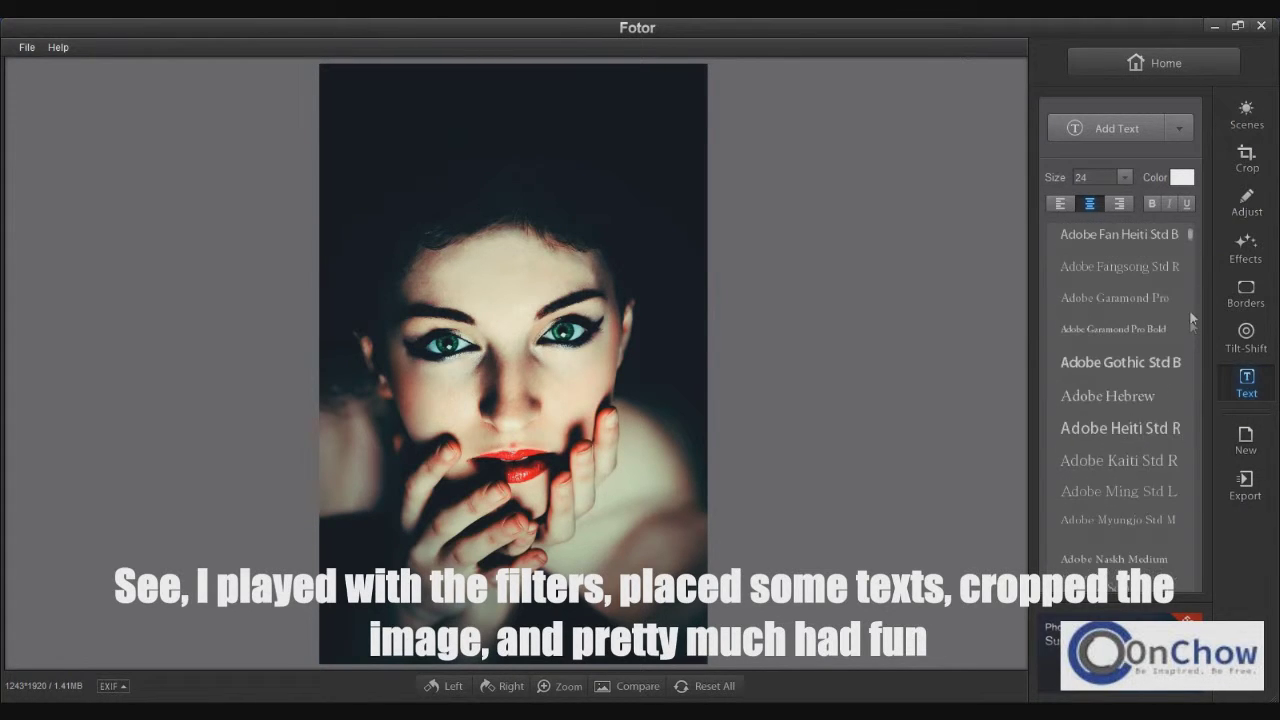
{"action": "scroll", "coordinate": [1189, 337], "scroll_direction": "down", "scroll_amount": 10}
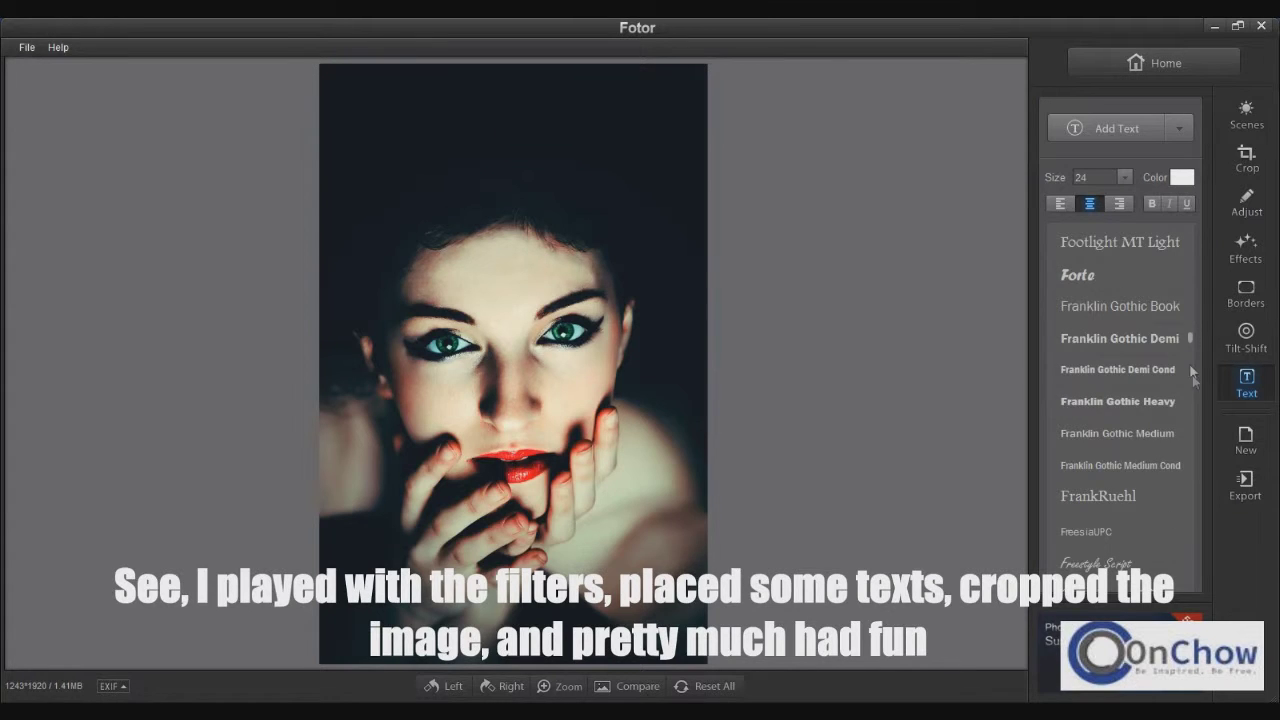
{"action": "scroll", "coordinate": [1189, 350], "scroll_direction": "down", "scroll_amount": 10}
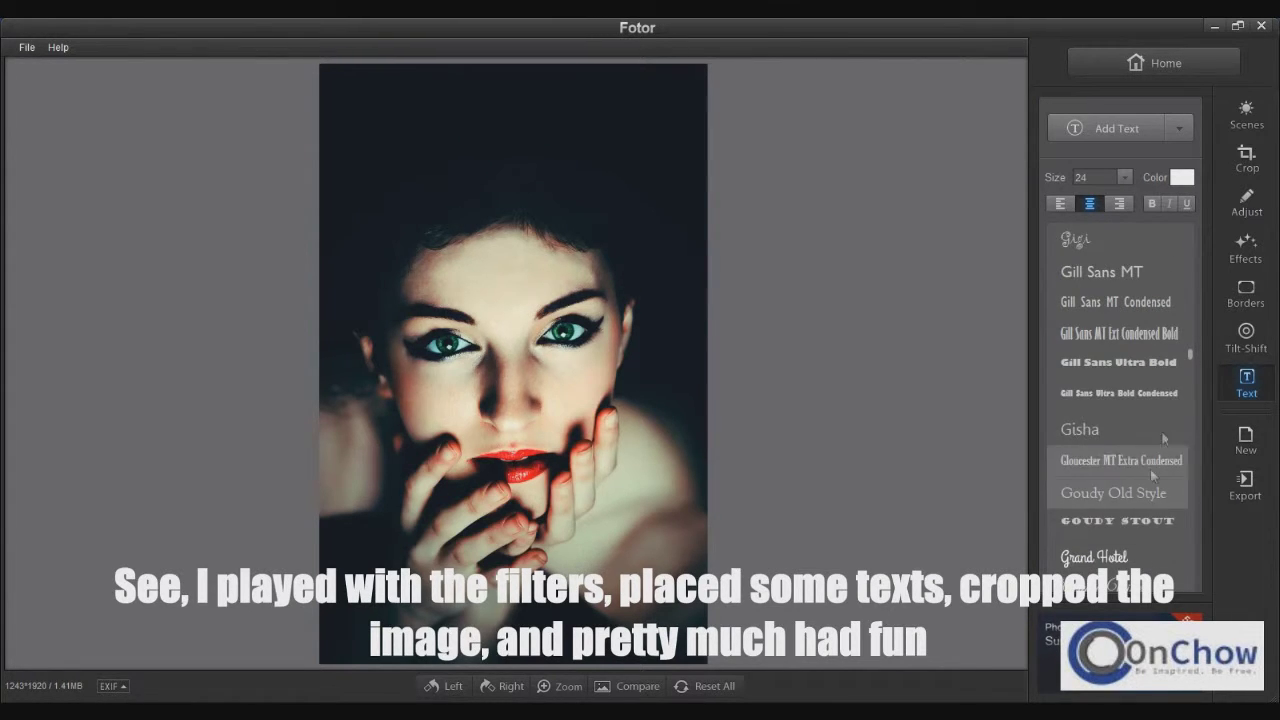
{"action": "scroll", "coordinate": [1130, 465], "scroll_direction": "down", "scroll_amount": 3}
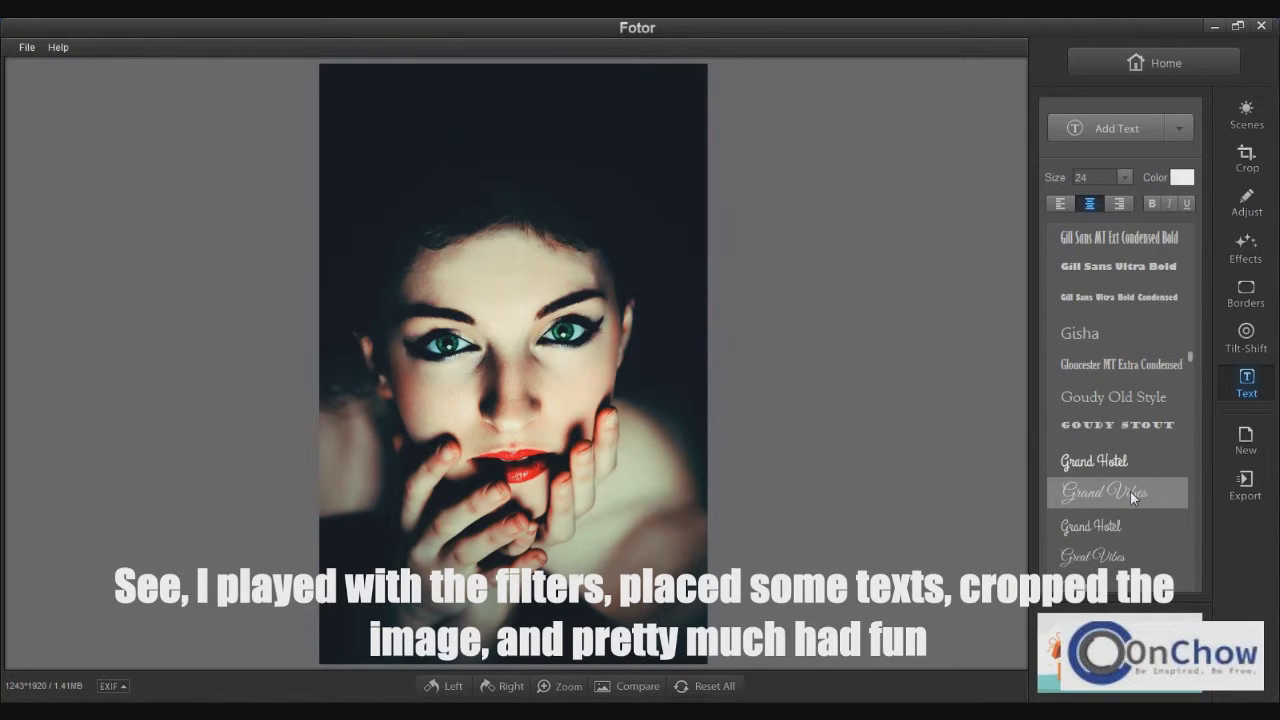
{"action": "left_click", "coordinate": [1133, 497]}
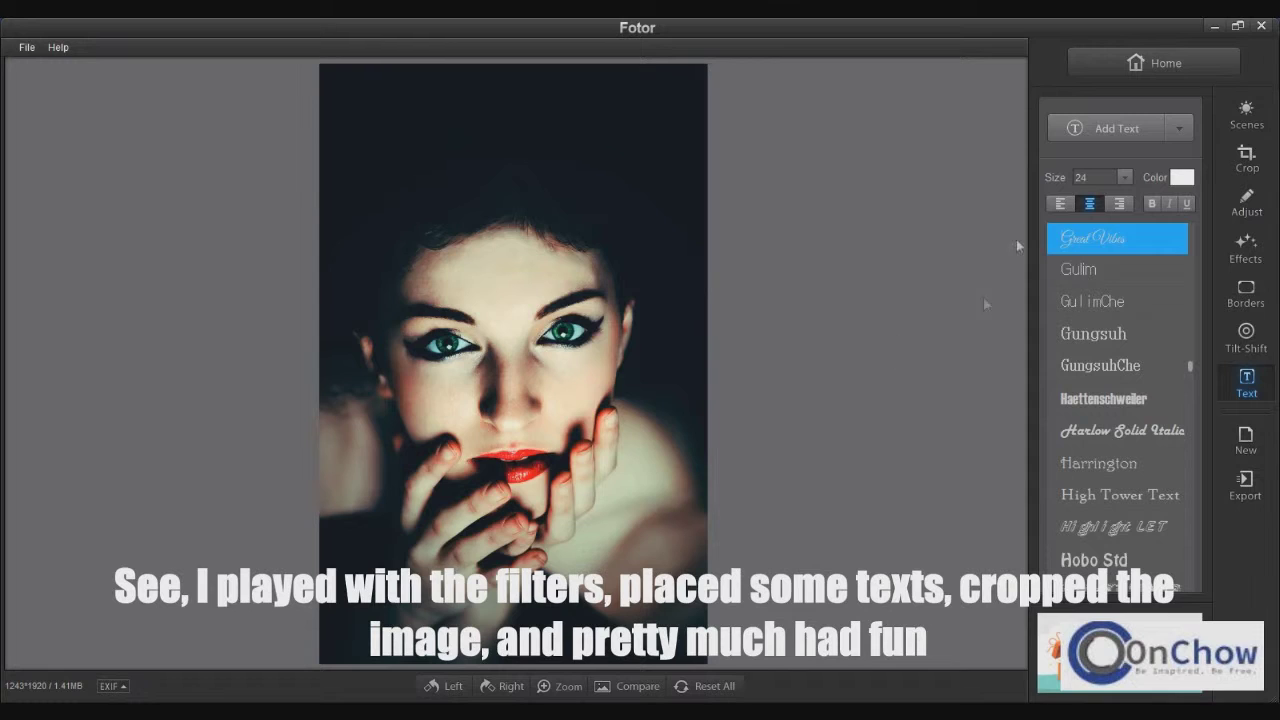
{"action": "left_click", "coordinate": [1180, 178]}
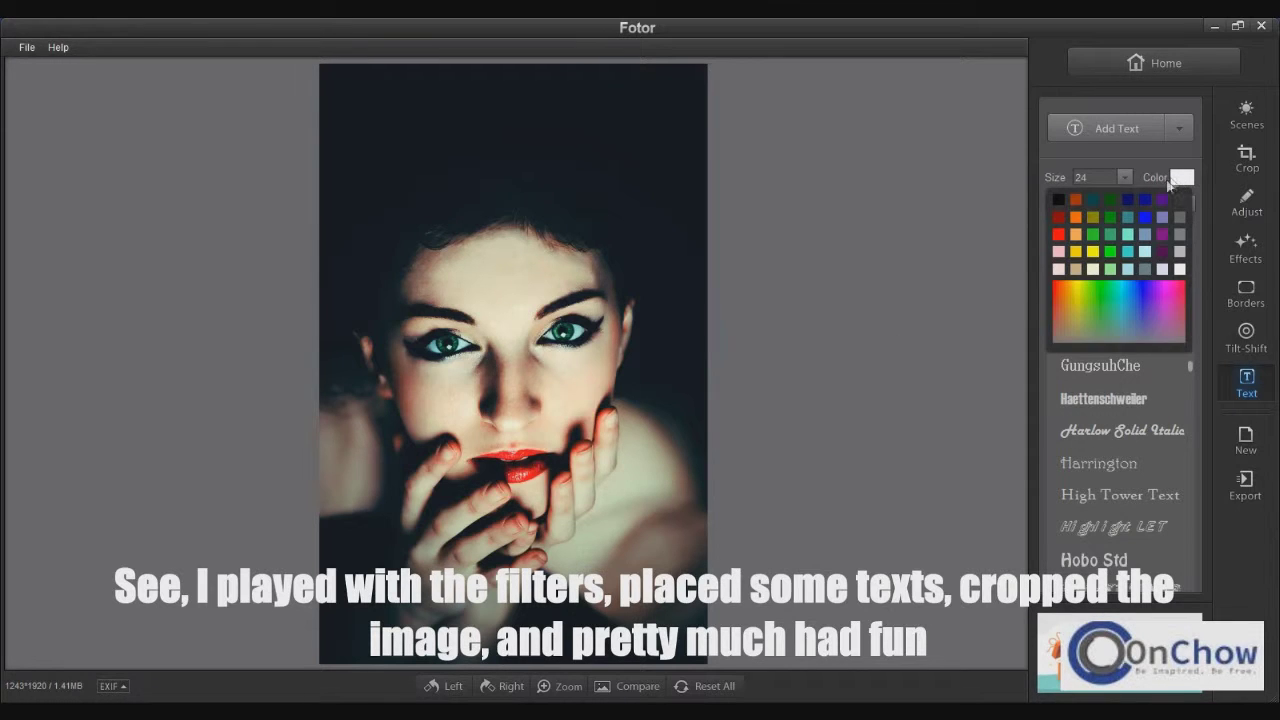
{"action": "left_click", "coordinate": [1180, 268]}
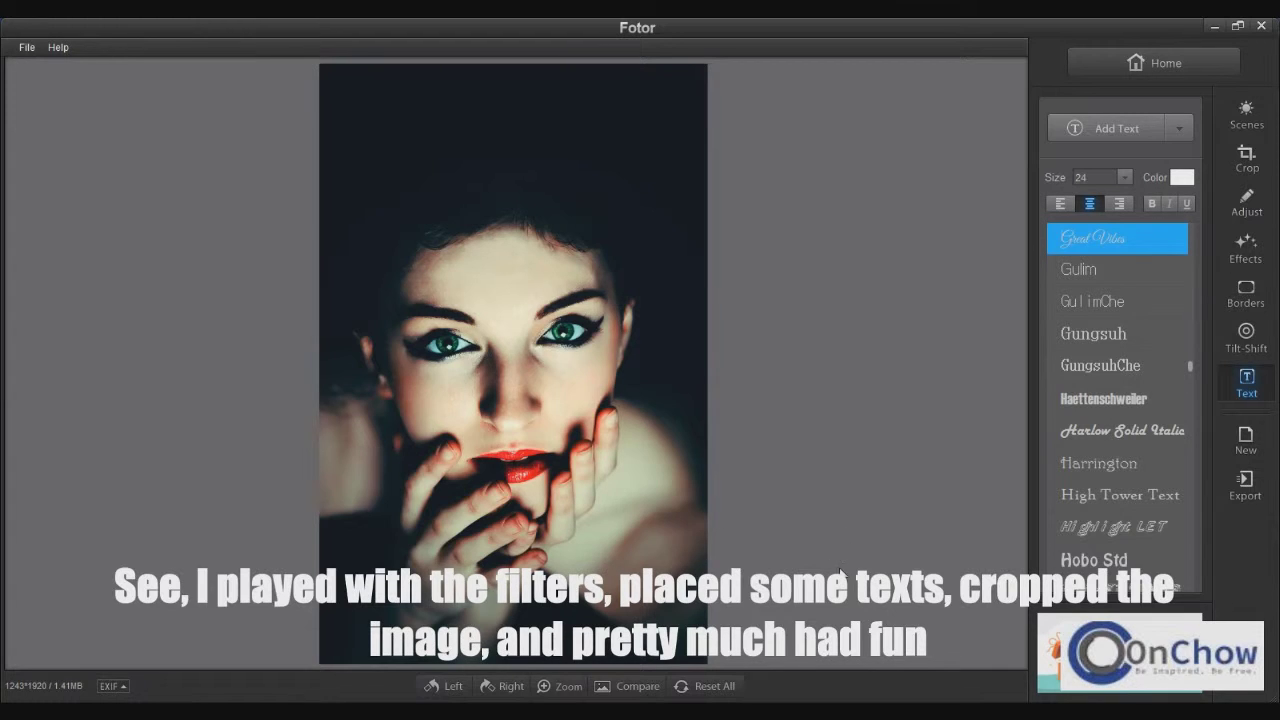
Add the text "Beauty" and place it near the lower-right corner of the photo.
{"action": "left_click", "coordinate": [1097, 133]}
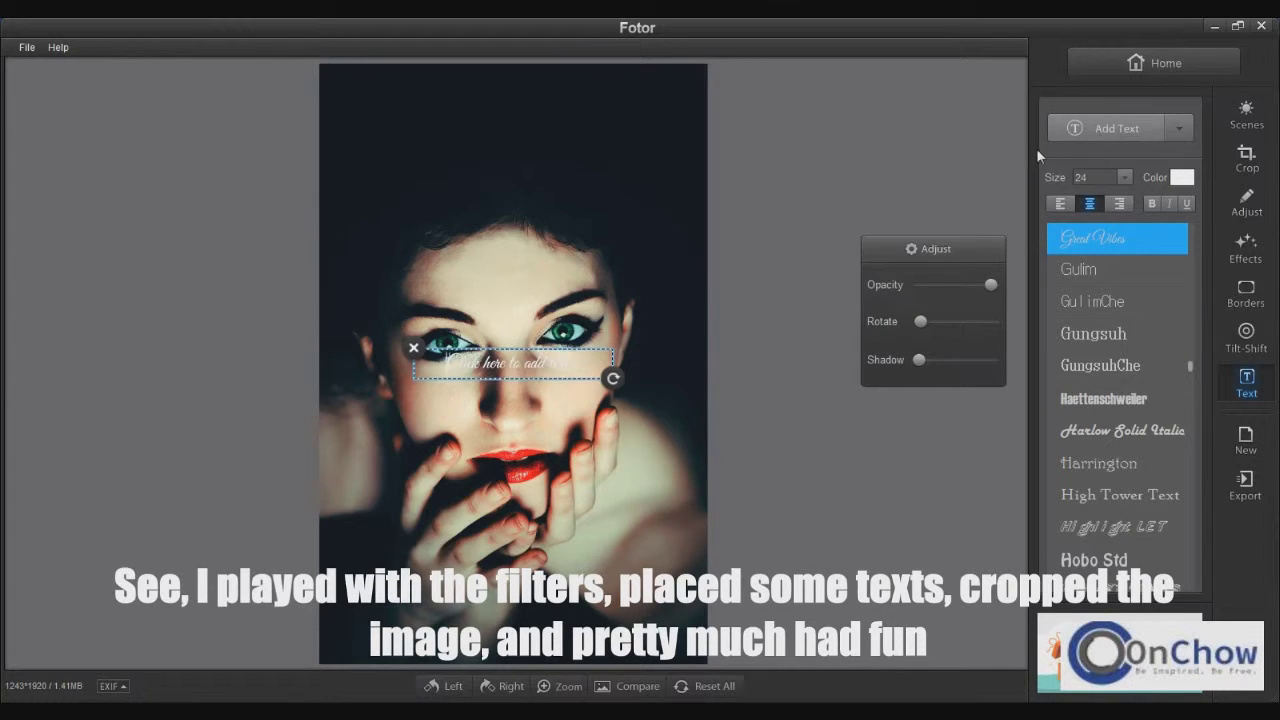
{"action": "left_click", "coordinate": [534, 366]}
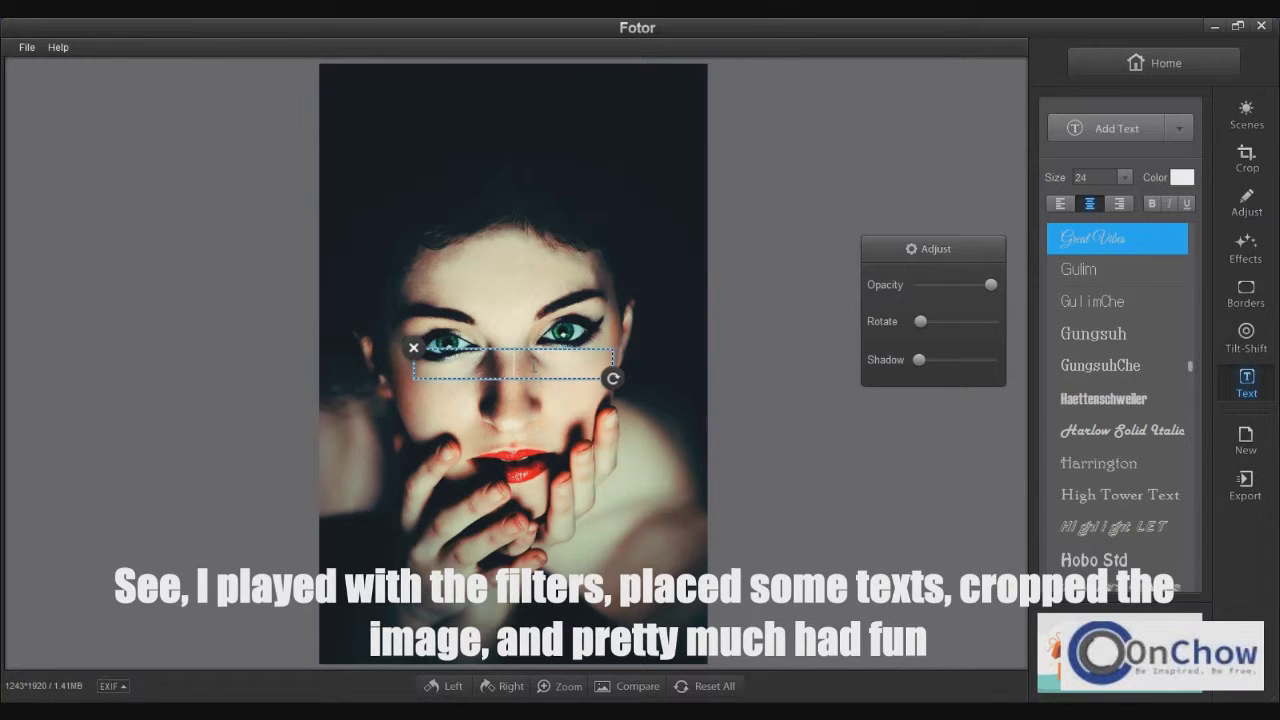
{"action": "key", "text": "BackSpace"}
{"action": "type", "text": "Beauty"}
{"action": "left_click_drag", "start_coordinate": [546, 365], "coordinate": [464, 361]}
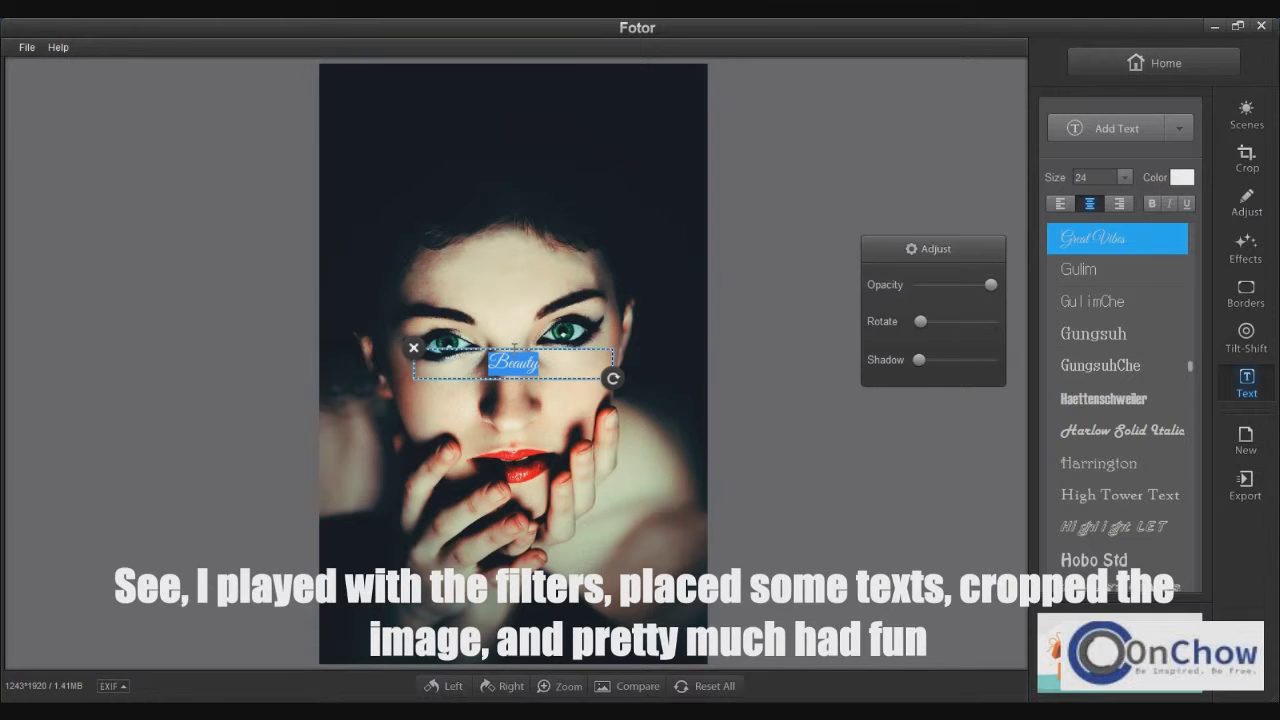
{"action": "left_click_drag", "start_coordinate": [508, 345], "coordinate": [652, 635]}
{"action": "left_click", "coordinate": [650, 606]}
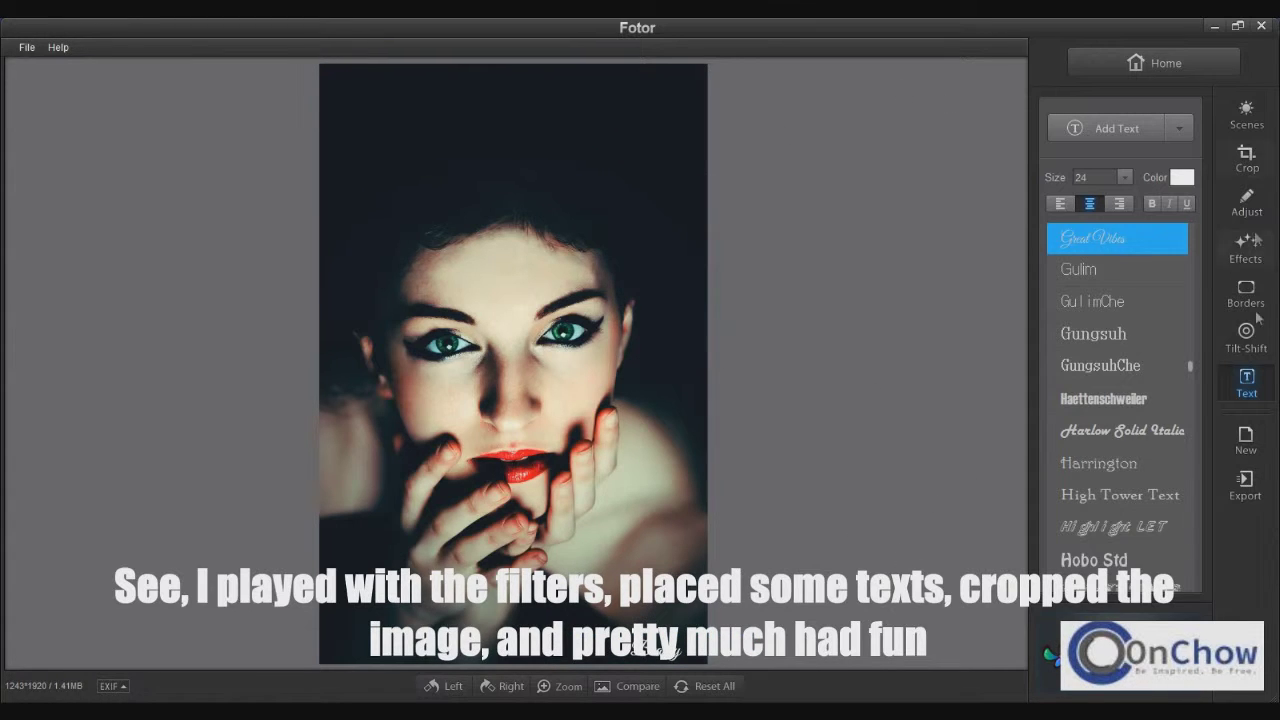
Rotate the photo 90 degrees clockwise.
{"action": "left_click", "coordinate": [511, 686]}
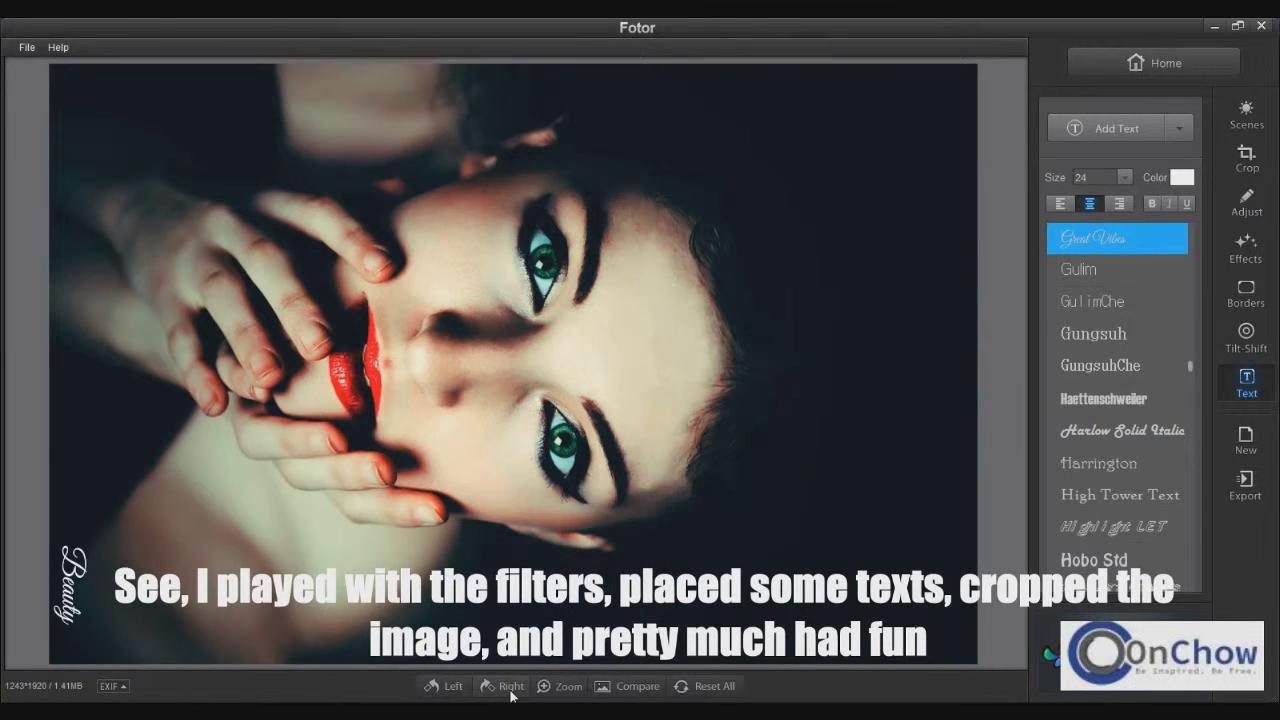
Rotate the photo 90 degrees counterclockwise back to upright and crop it freeform to 1189 x 1835 pixels, extending the upper-left crop corner.
{"action": "left_click", "coordinate": [456, 692]}
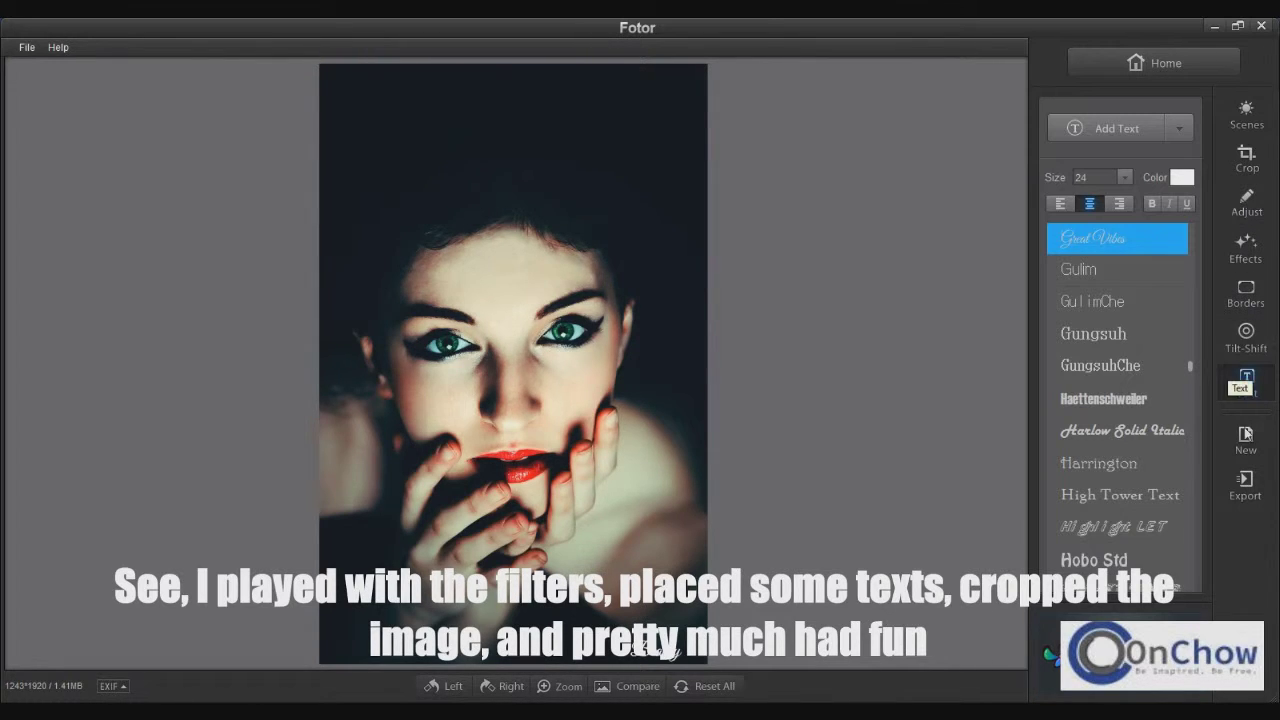
{"action": "left_click", "coordinate": [1247, 158]}
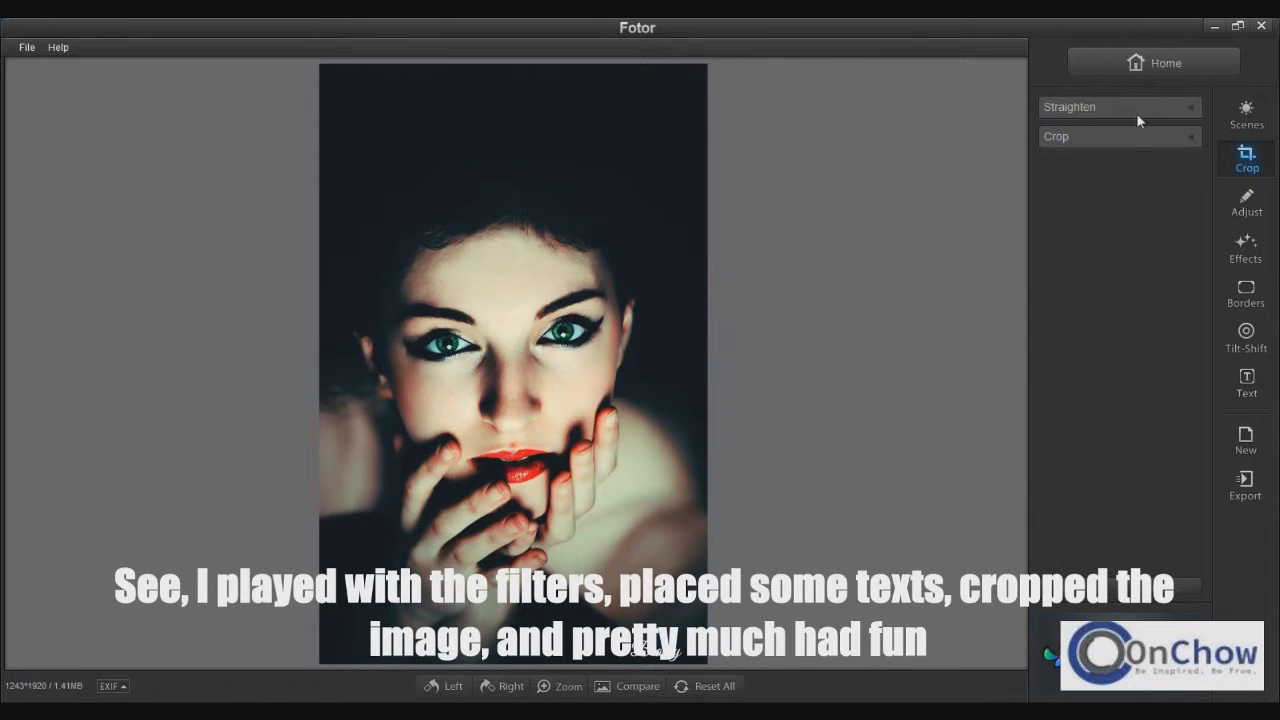
{"action": "left_click", "coordinate": [1123, 133]}
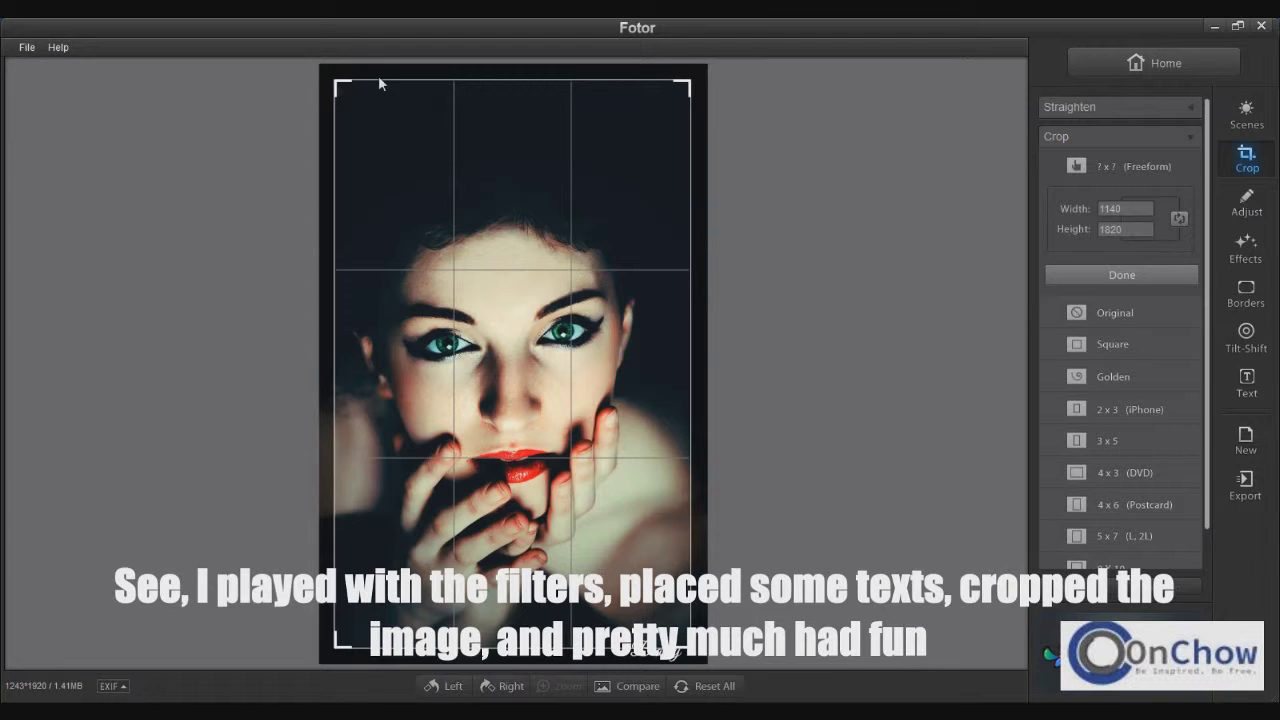
{"action": "left_click_drag", "start_coordinate": [347, 102], "coordinate": [311, 76]}
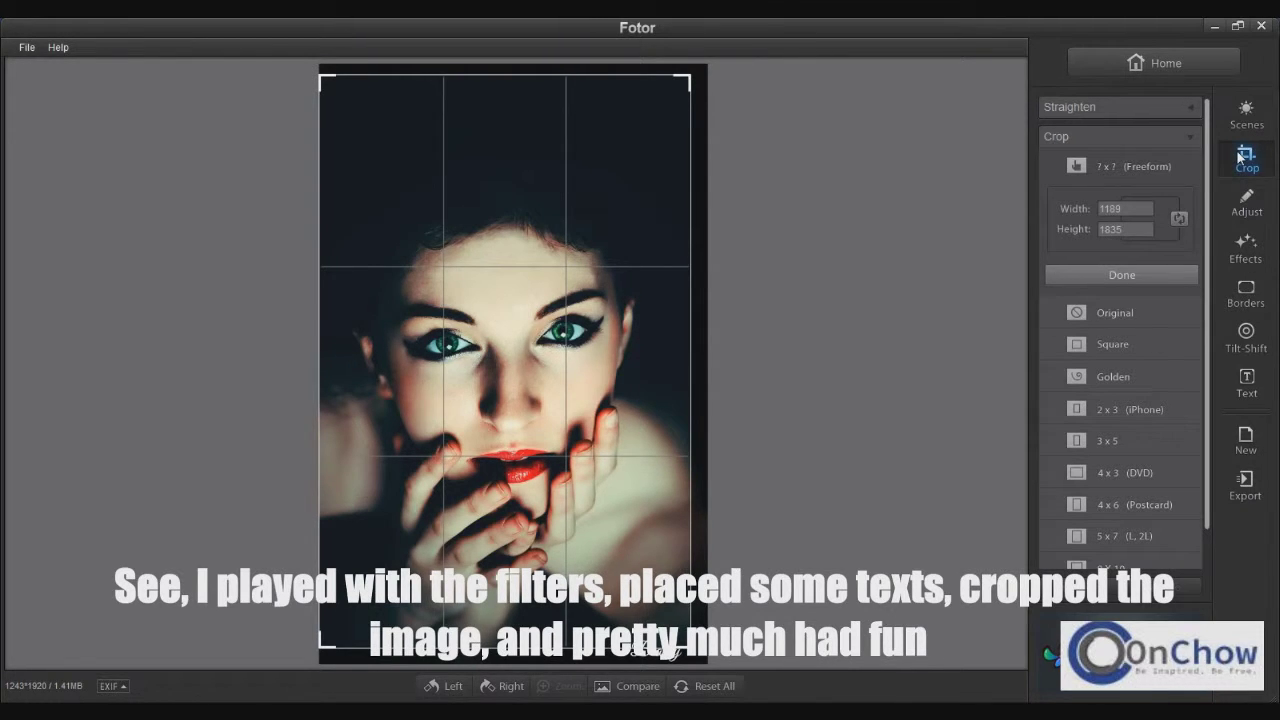
{"action": "left_click", "coordinate": [1161, 273]}
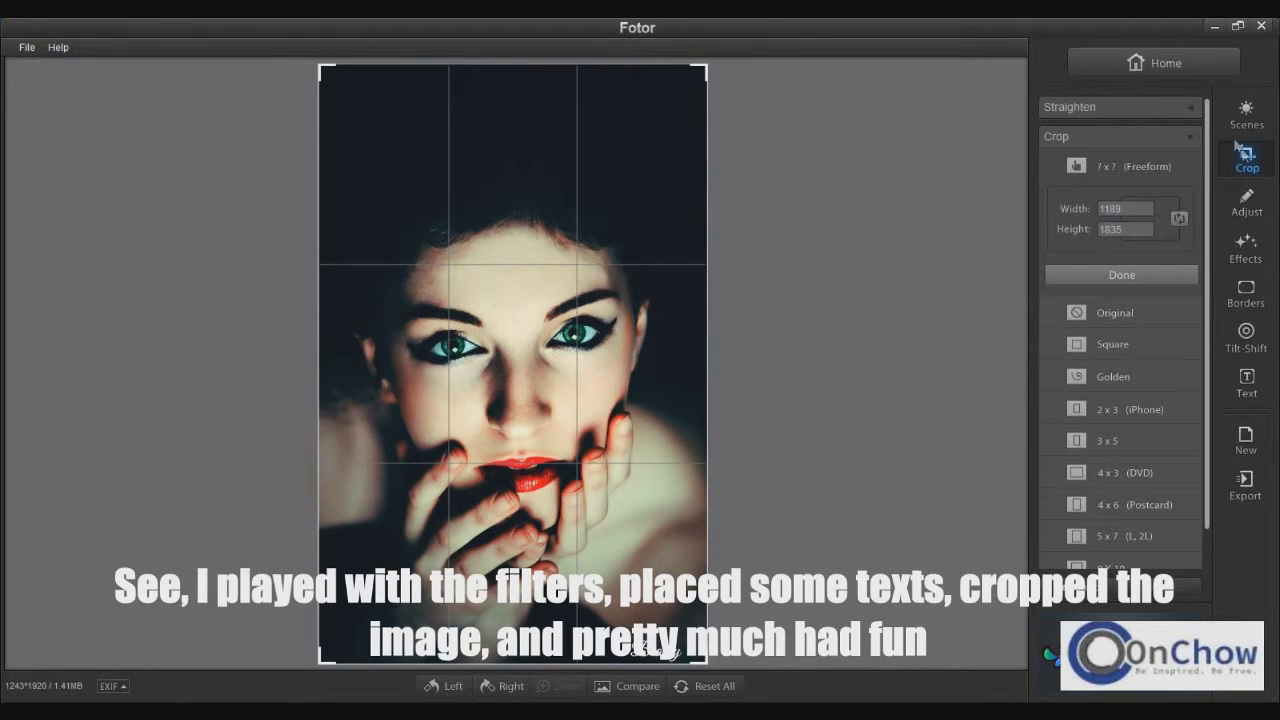
{"action": "left_click", "coordinate": [1152, 107]}
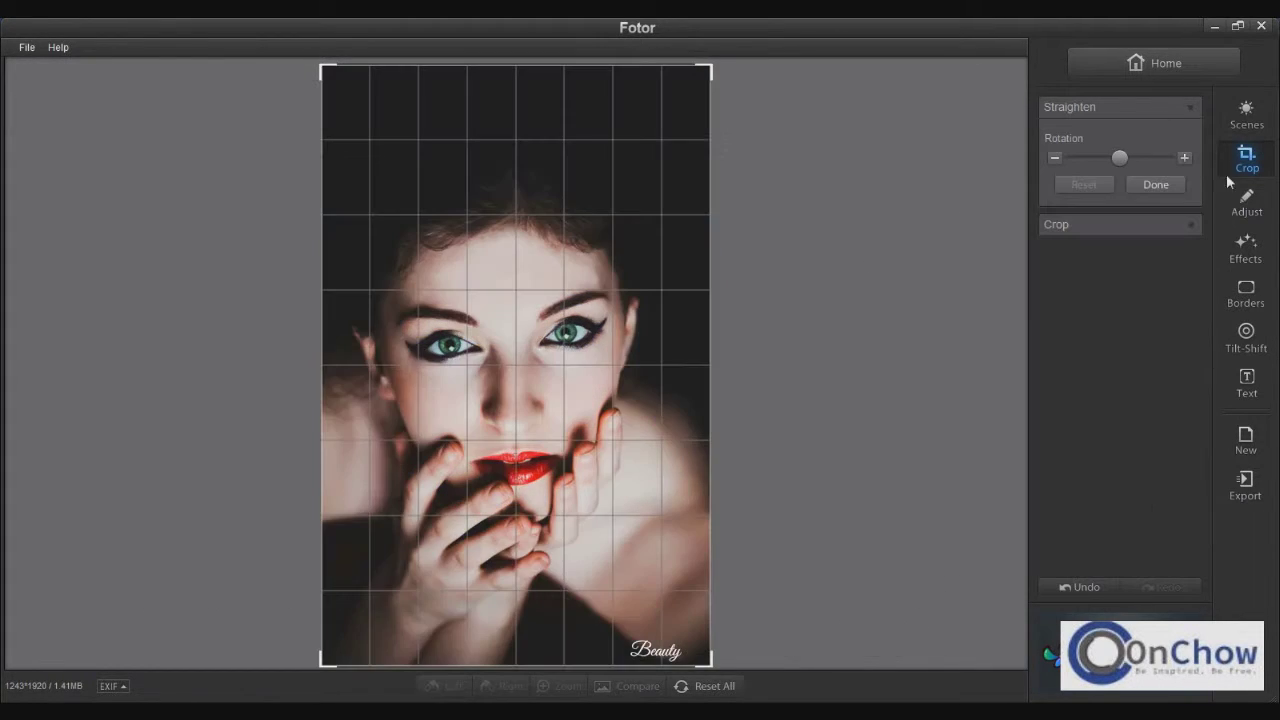
{"action": "left_click", "coordinate": [1247, 262]}
Export the photo to the computer's Documents folder as the high-quality JPG file green eyes_Fotor.
{"action": "left_click", "coordinate": [1244, 494]}
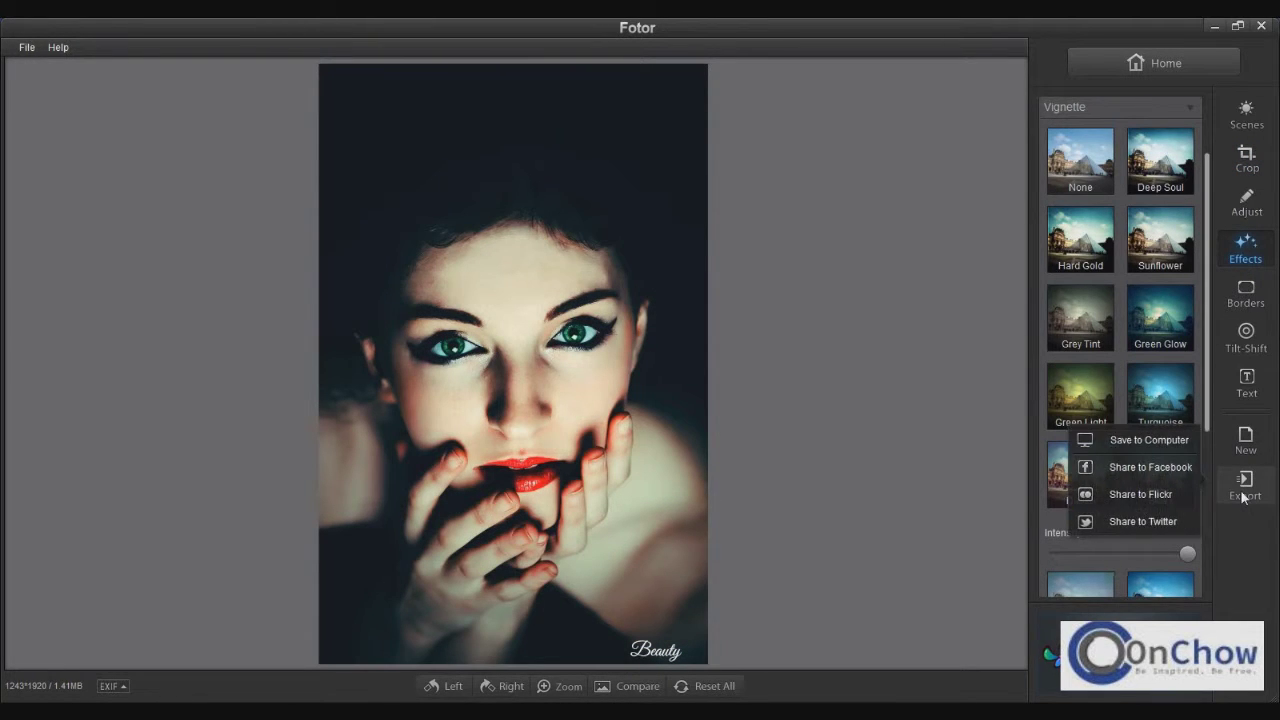
{"action": "left_click", "coordinate": [1163, 440]}
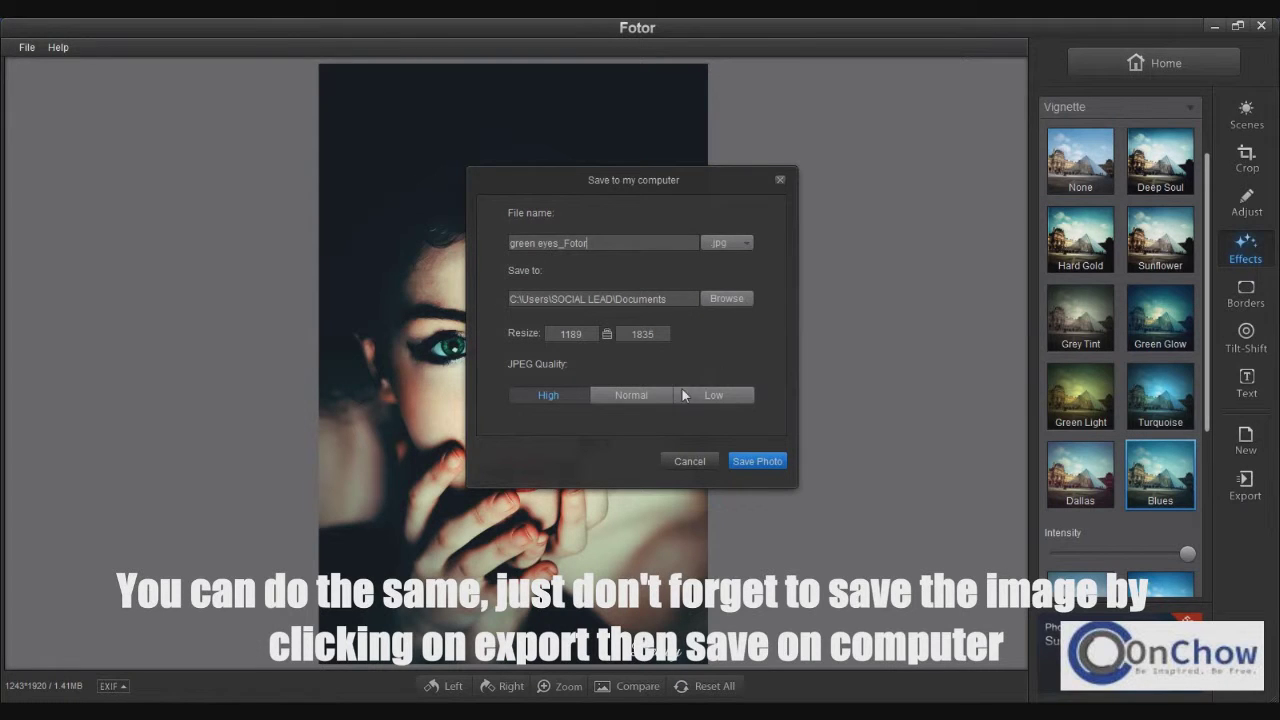
{"action": "left_click", "coordinate": [757, 460]}
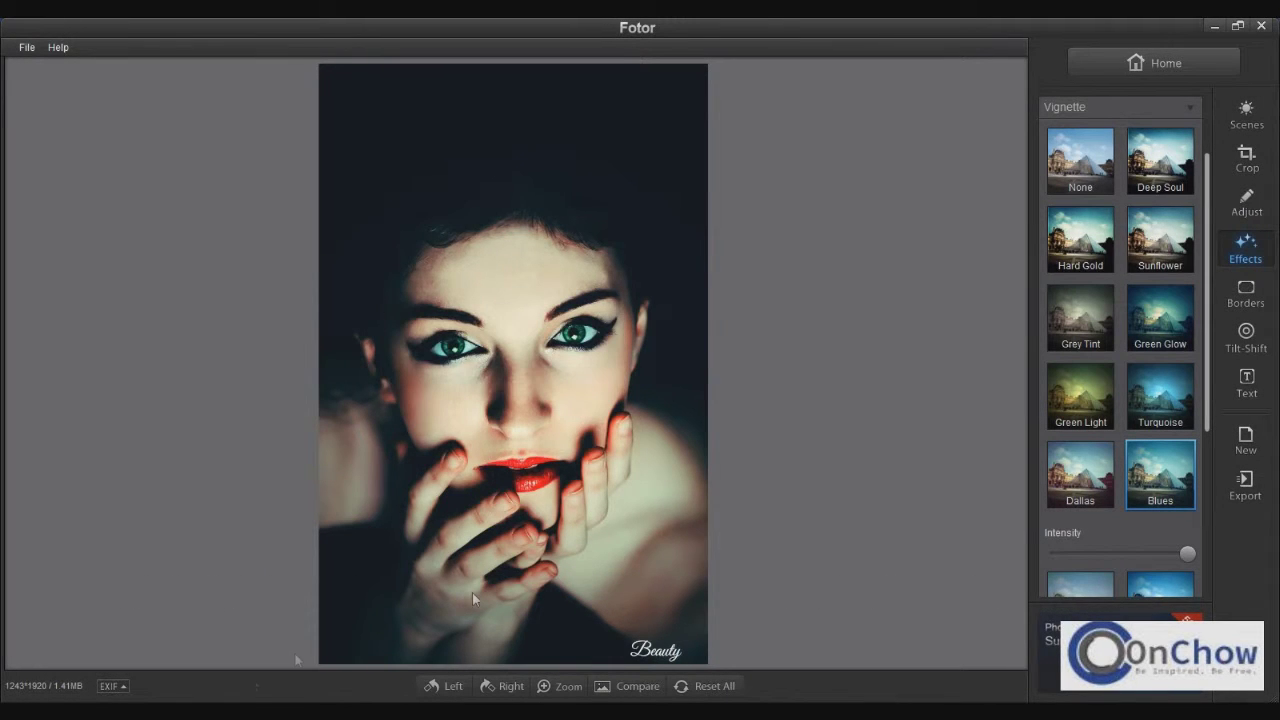
Switch to the Documents library in Windows Explorer and open the exported green eyes_Fotor image for viewing.
{"action": "key", "text": "super"}
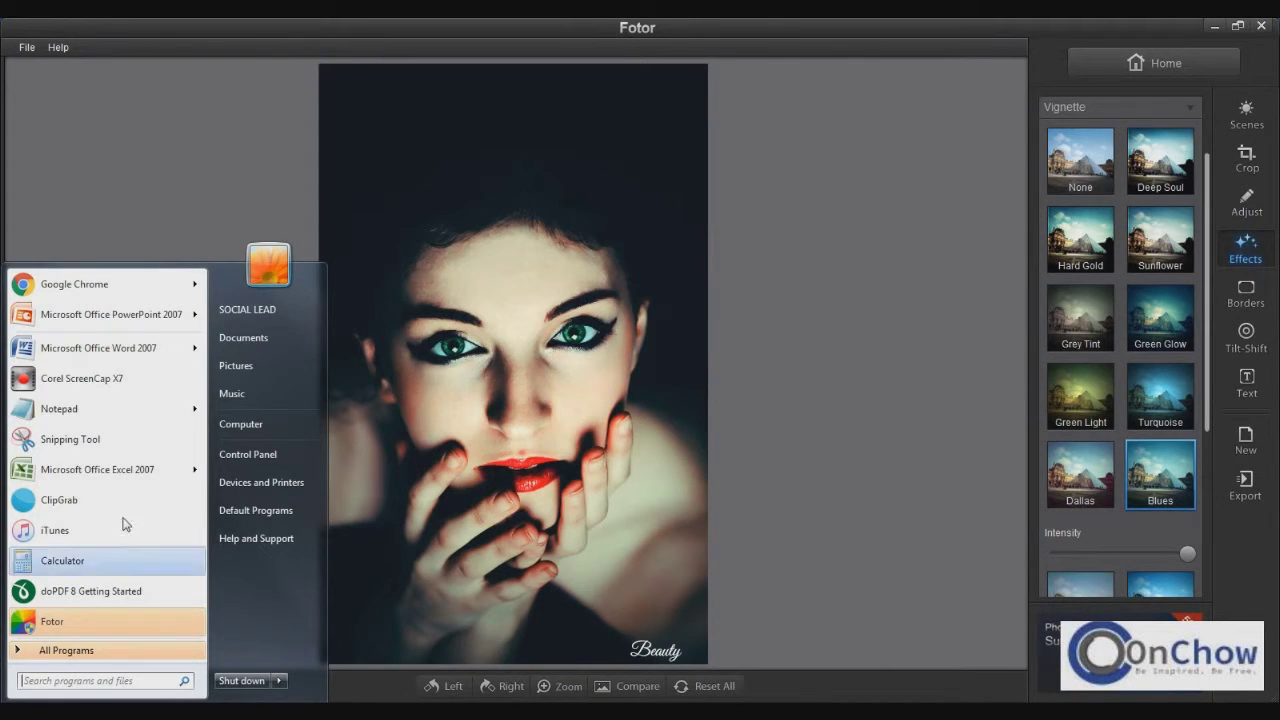
{"action": "left_click", "coordinate": [238, 350]}
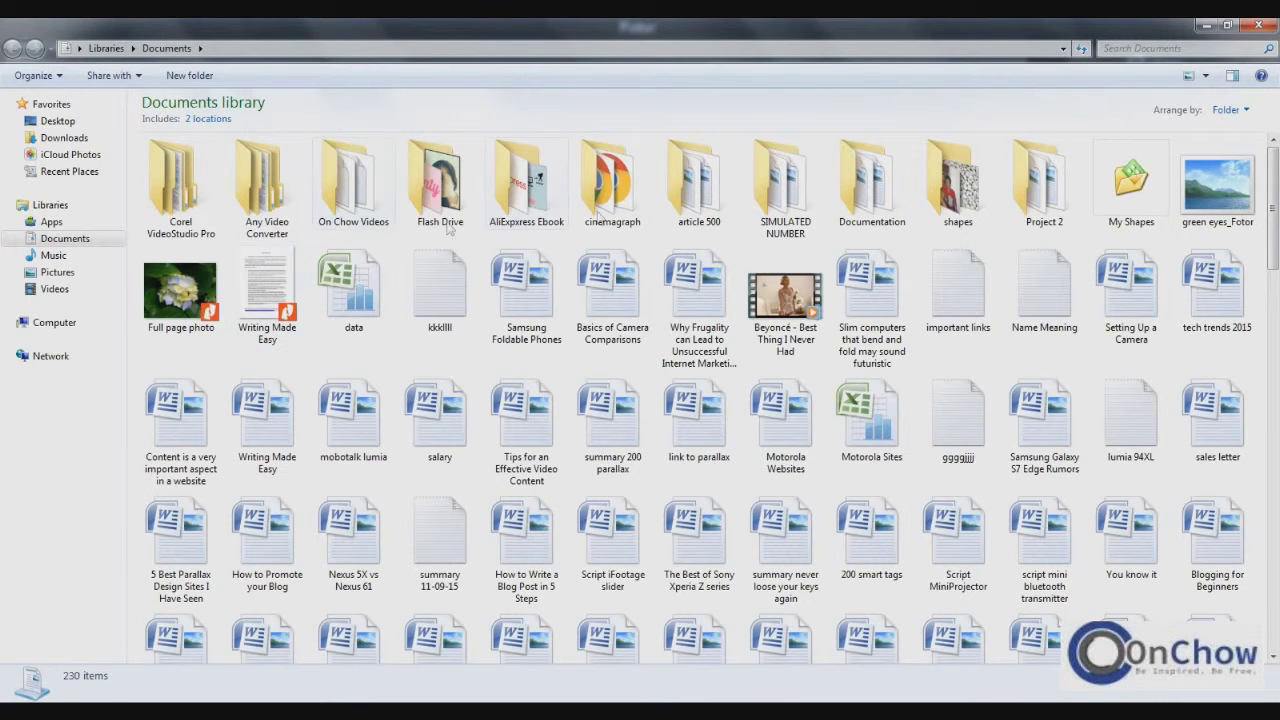
{"action": "left_click", "coordinate": [1203, 227]}
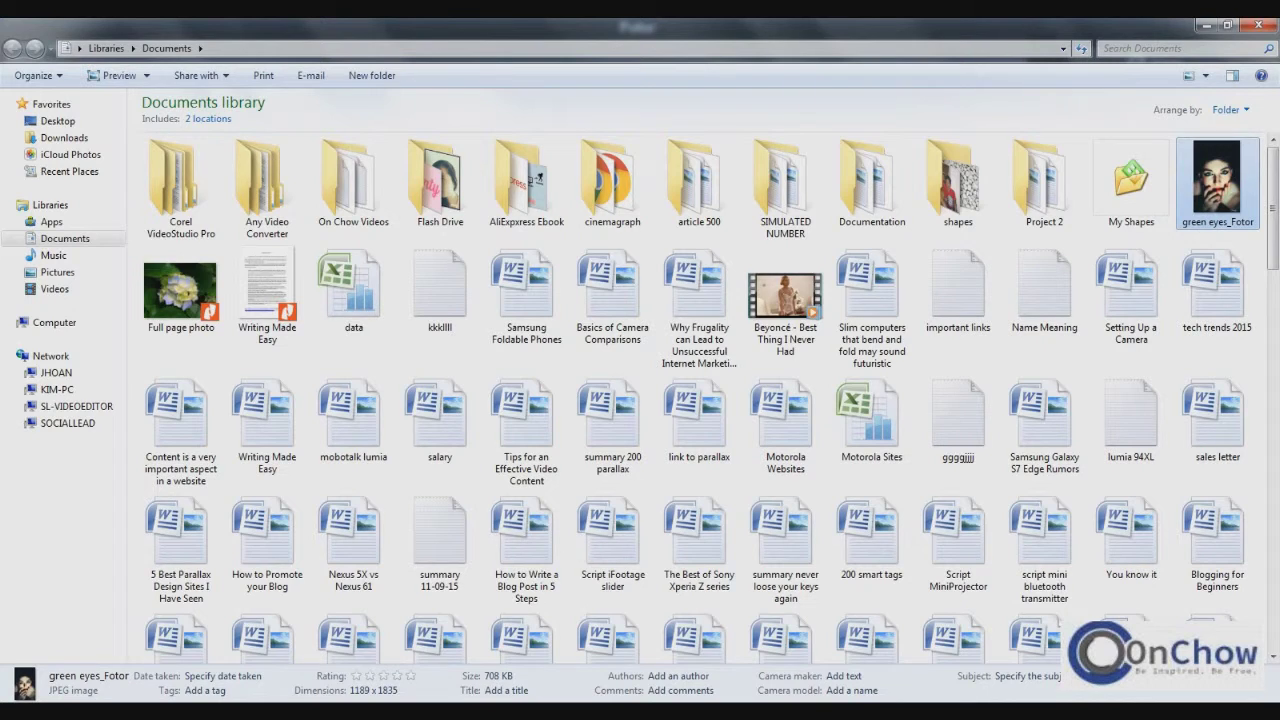
{"action": "key", "text": "Print"}
{"action": "key", "text": "Return"}
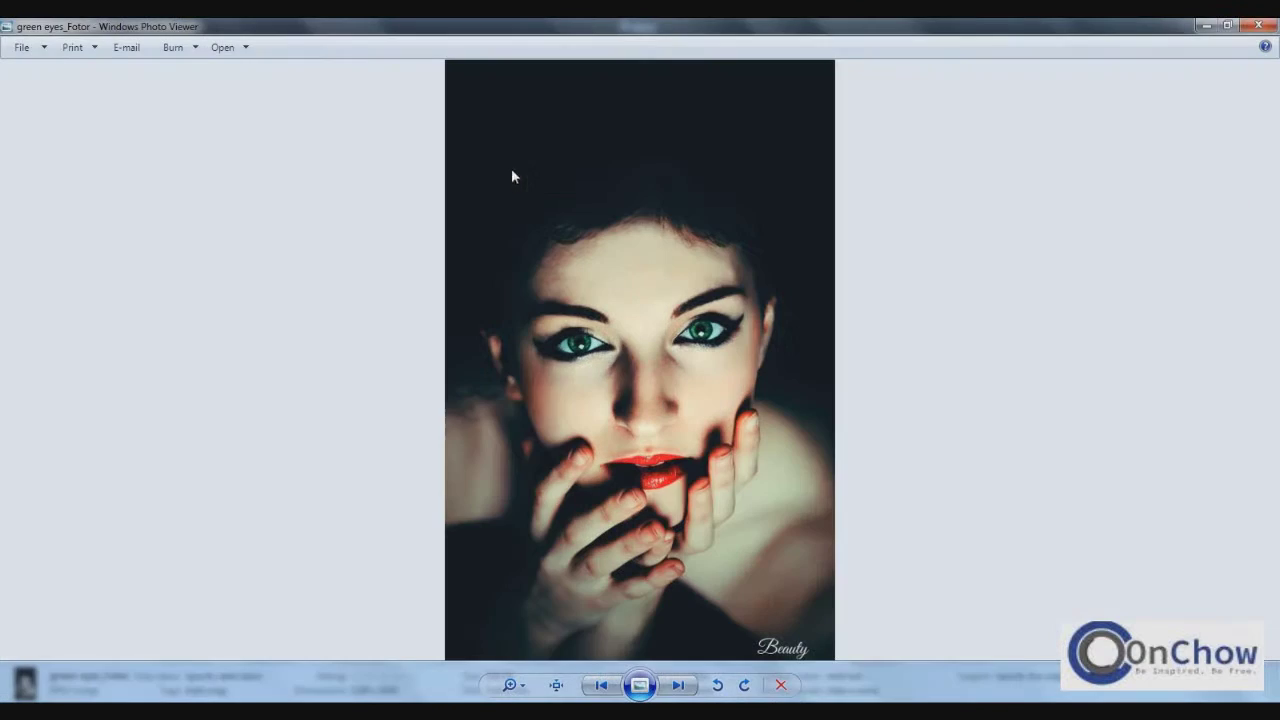